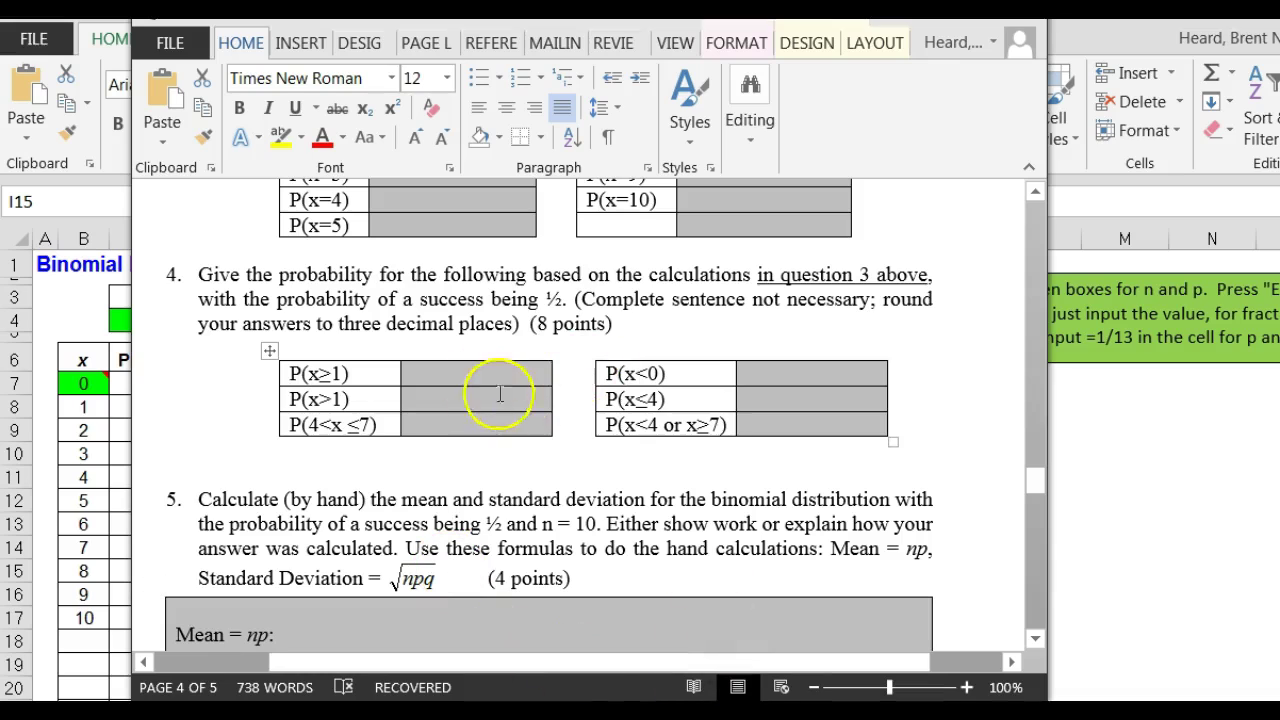
# Step: Review question 4's ½ success probability in Word, then minimize Word to reveal the Excel workbook
pyautogui.moveTo(560, 301); pyautogui.dragTo(552, 302)
pyautogui.click(607, 300)
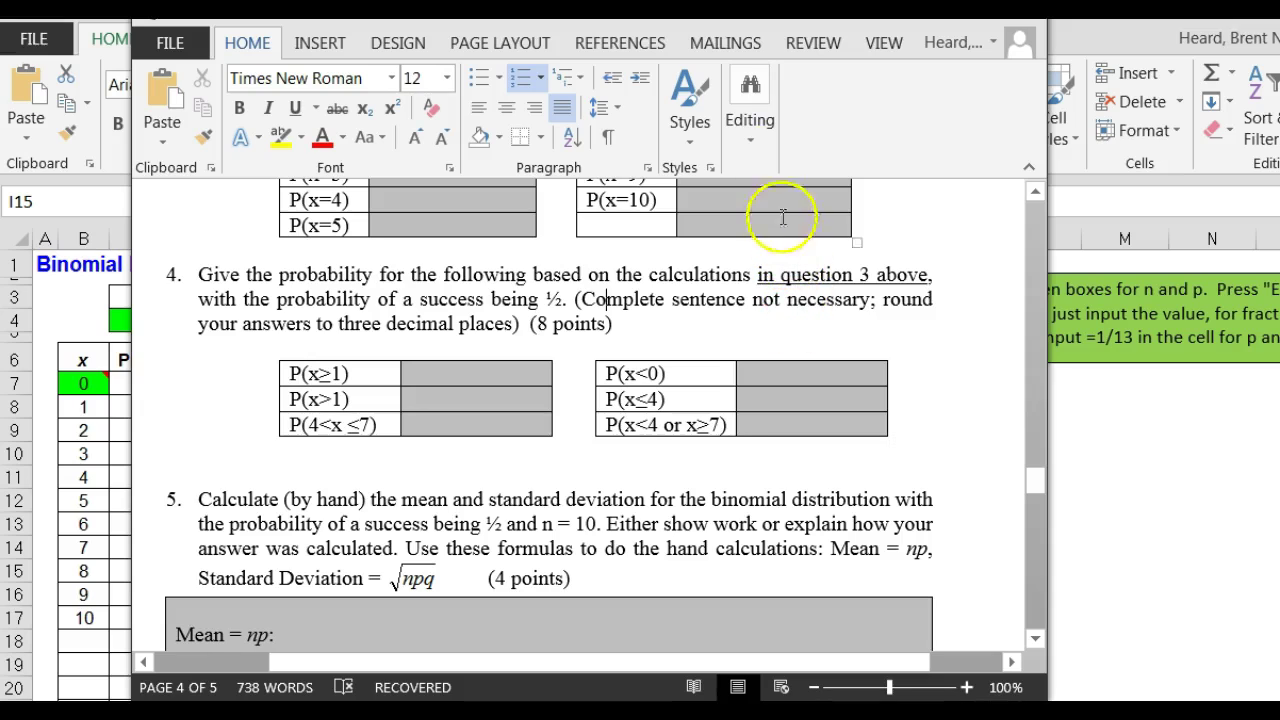
pyautogui.click(768, 90)
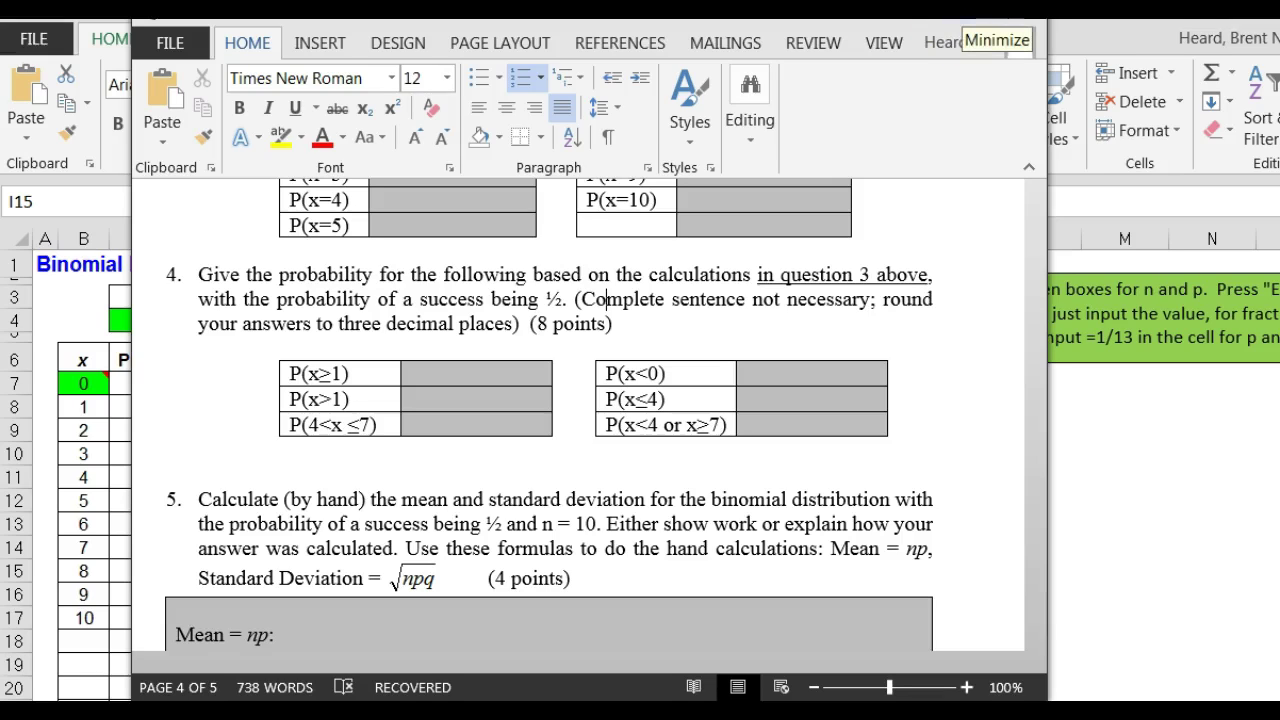
pyautogui.click(958, 24)
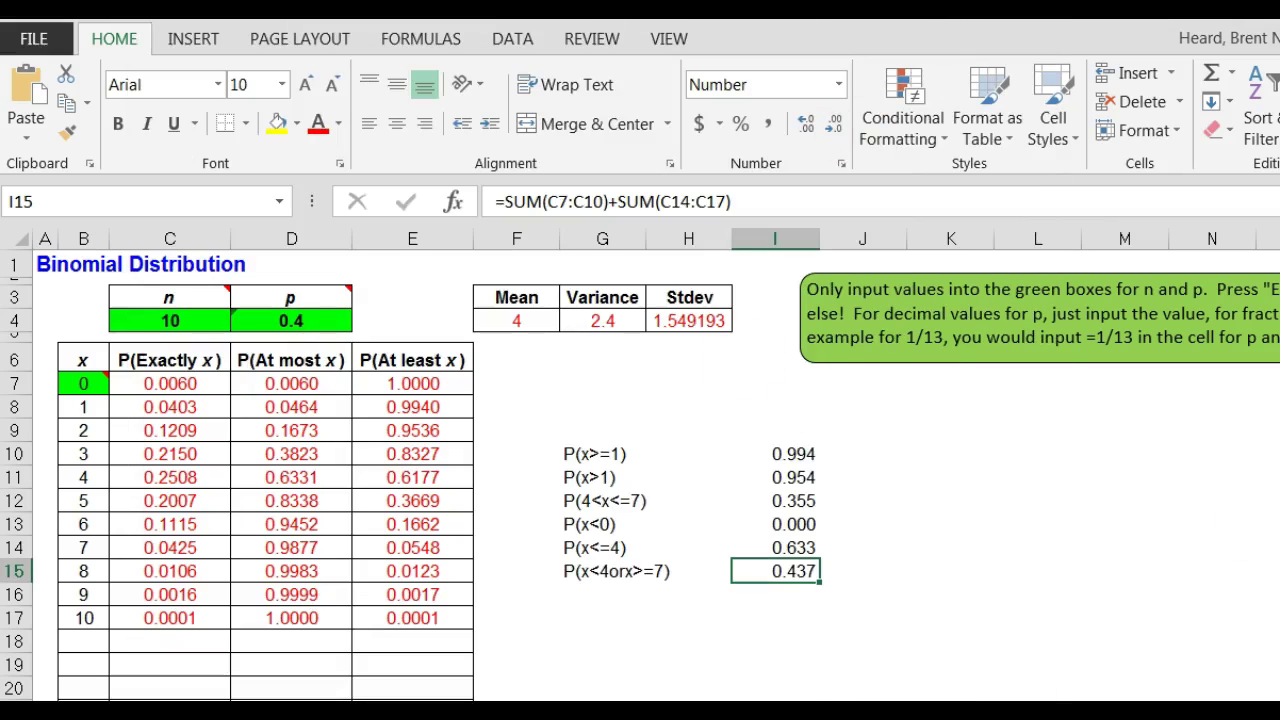
pyautogui.moveTo(1270, 373); pyautogui.dragTo(1278, 340)
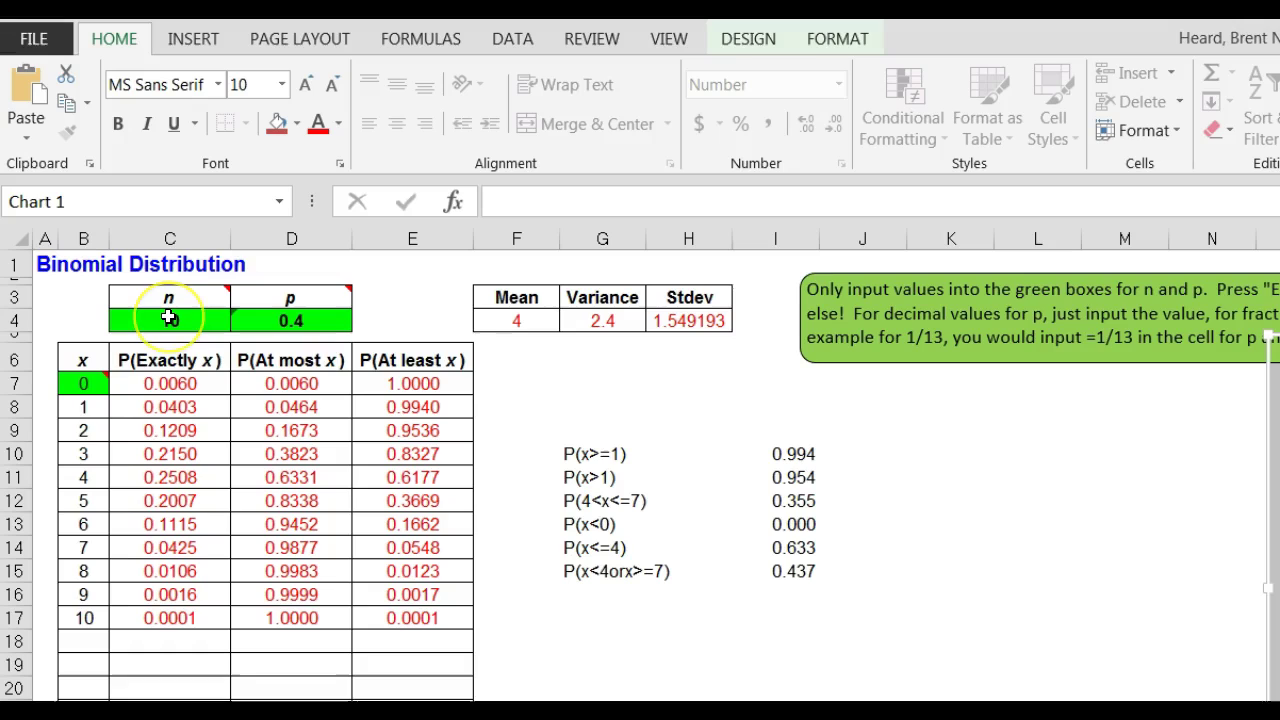
pyautogui.click(283, 321)
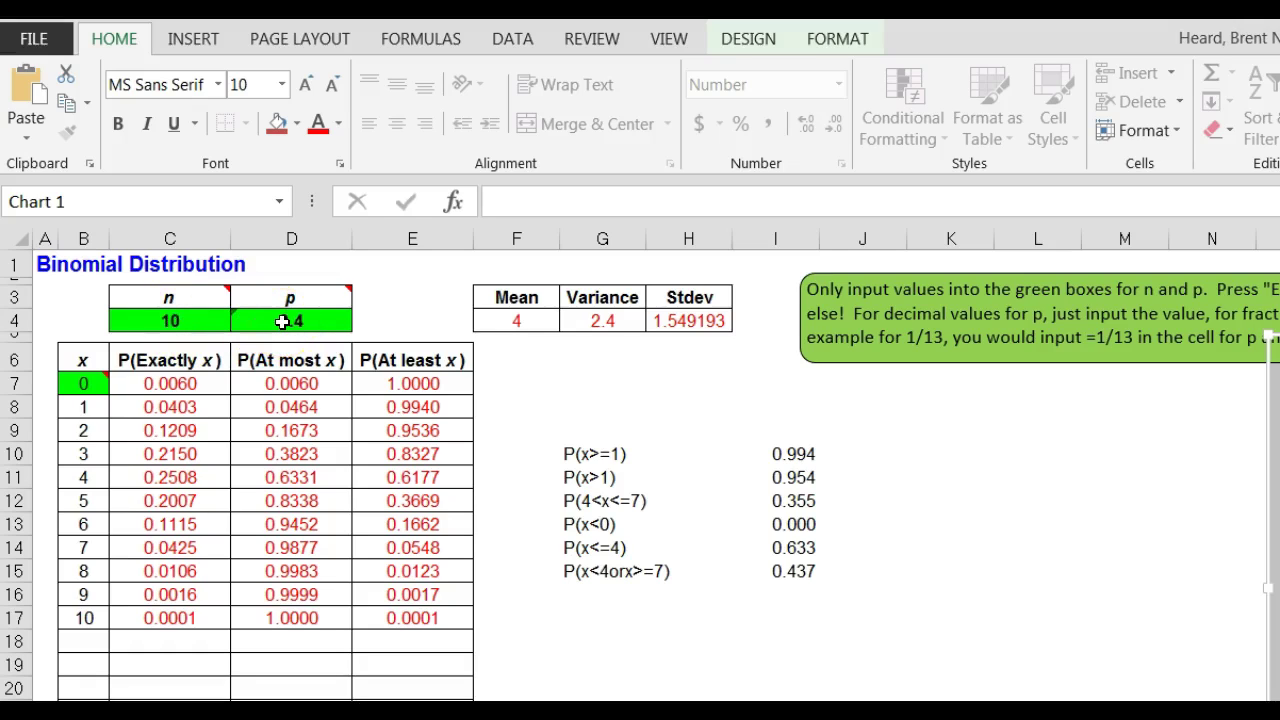
pyautogui.click(283, 321)
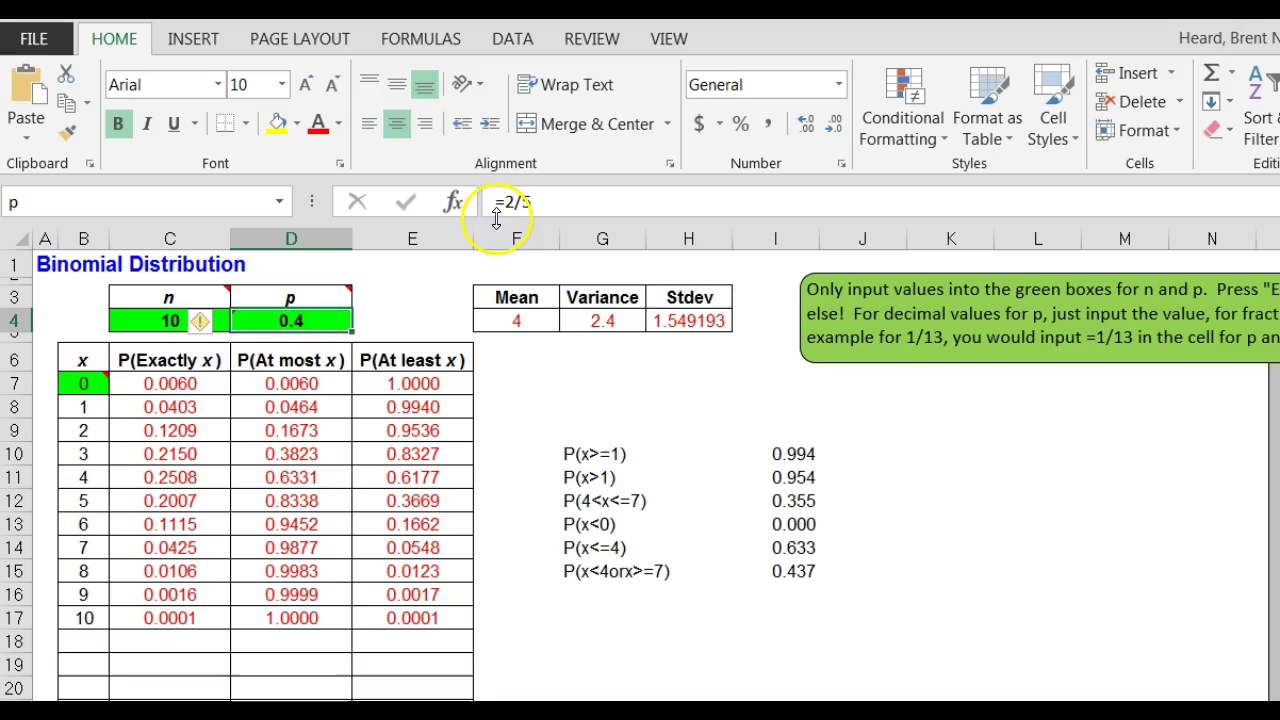
pyautogui.click(329, 317)
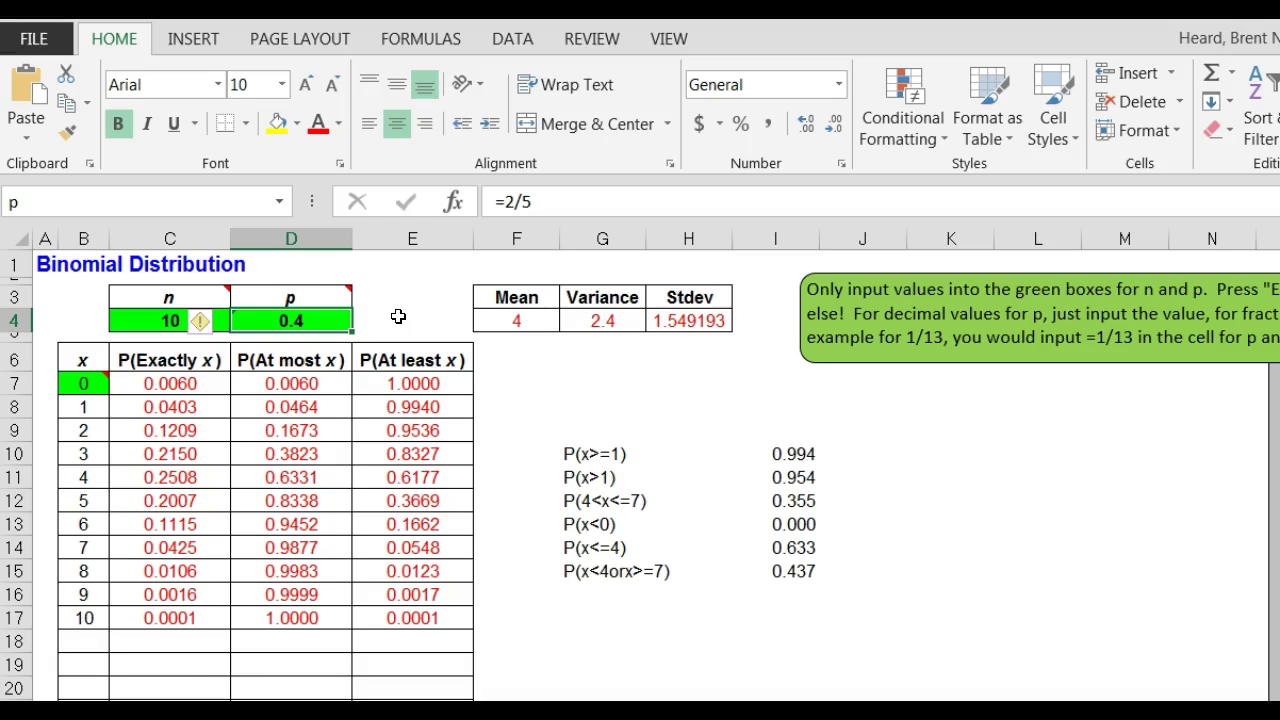
pyautogui.click(640, 410)
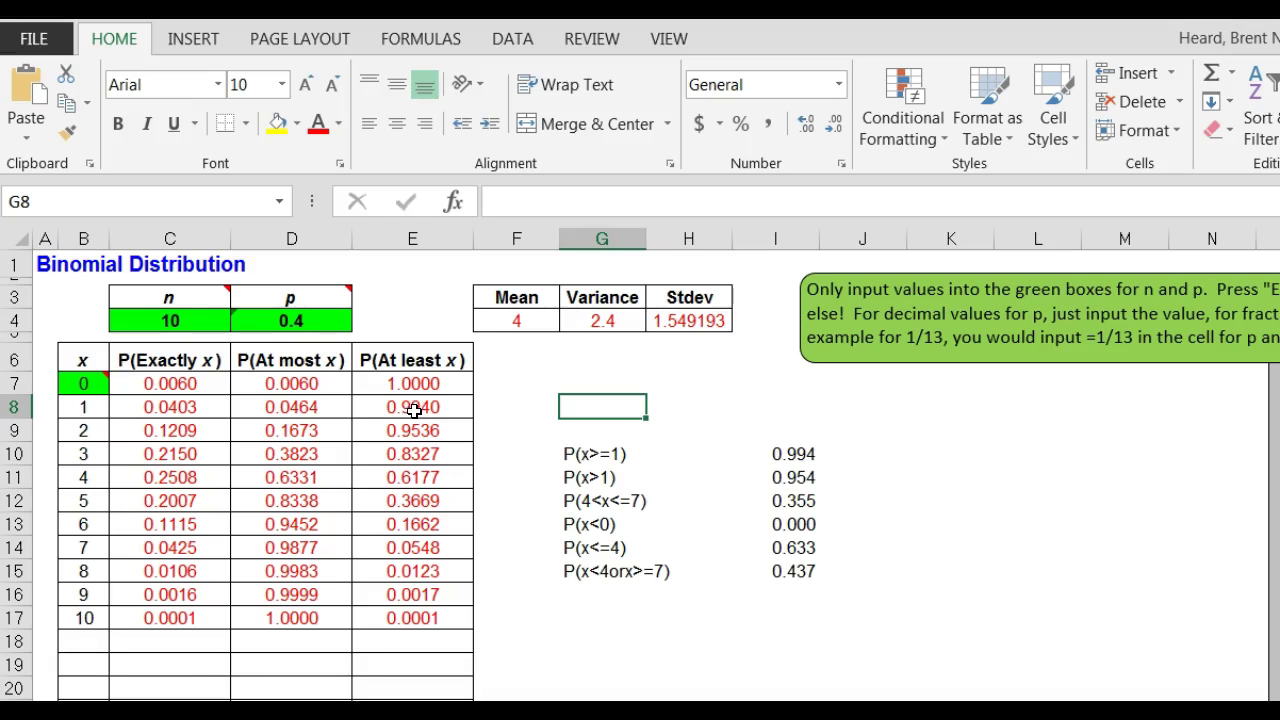
# Step: Re-enter =E8 as the P(x>=1) answer in I10 and fill source cell E8 yellow
pyautogui.click(787, 454)
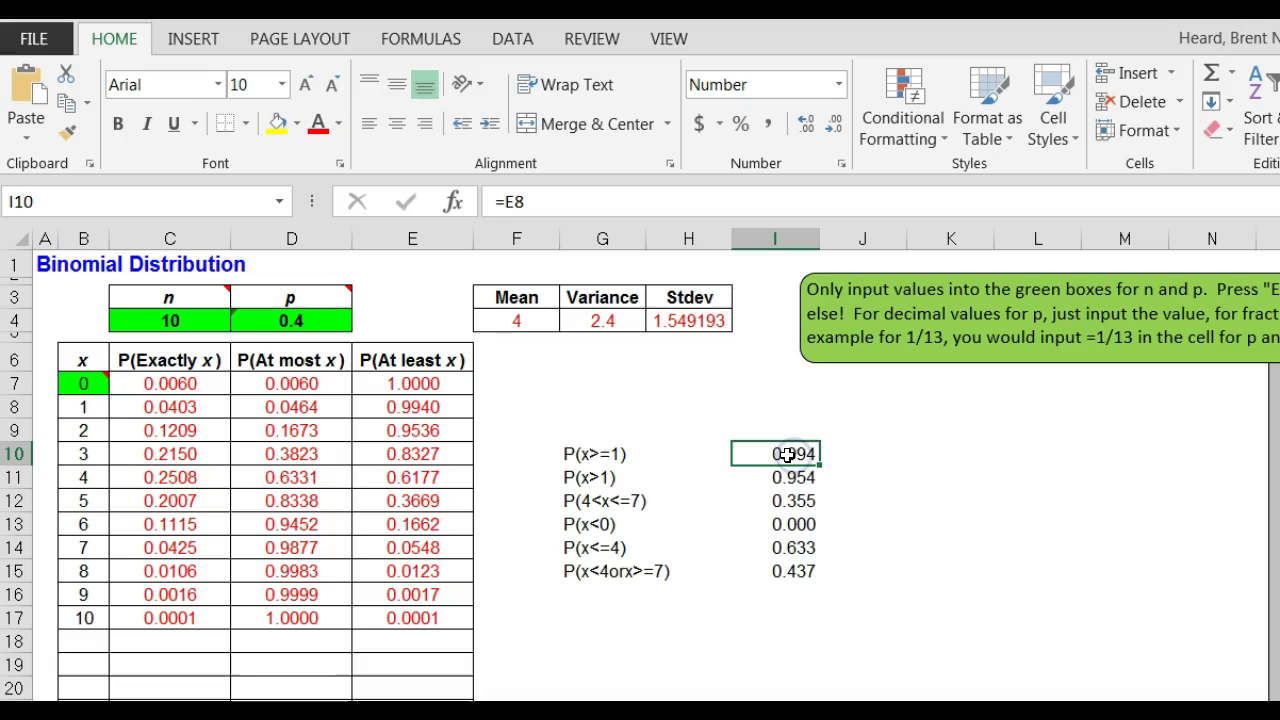
pyautogui.write('=')
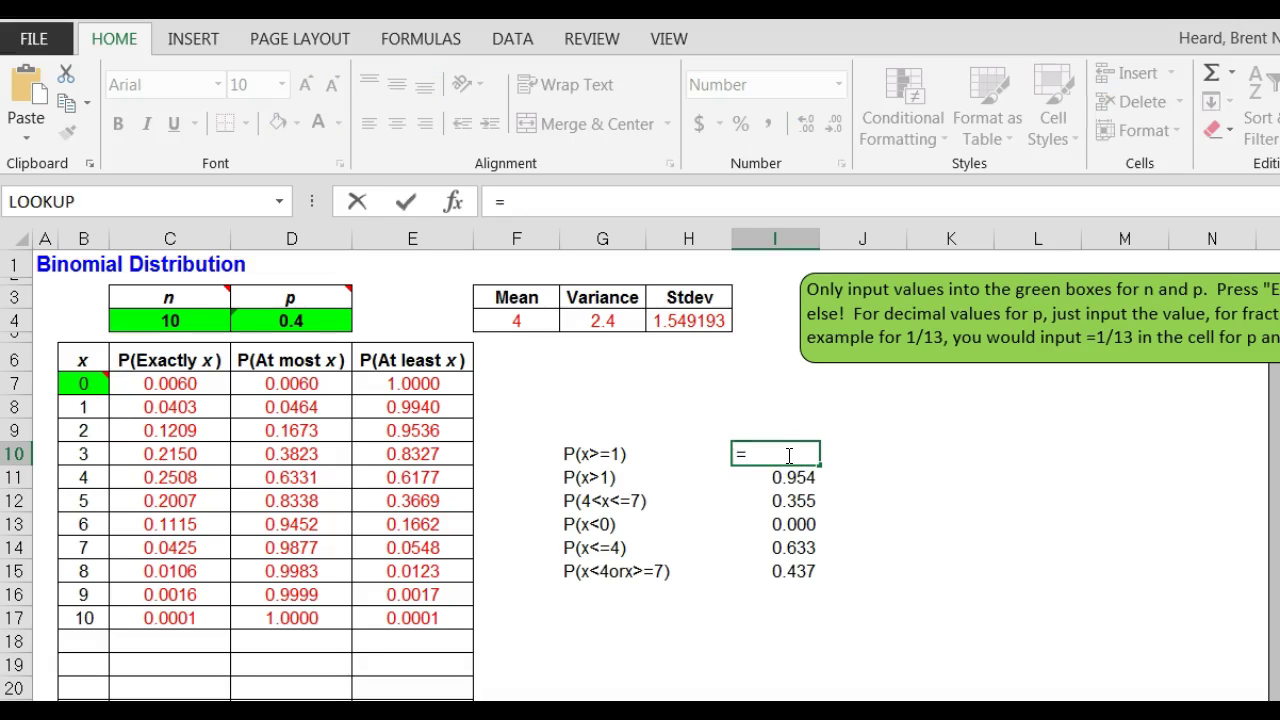
pyautogui.click(438, 400)
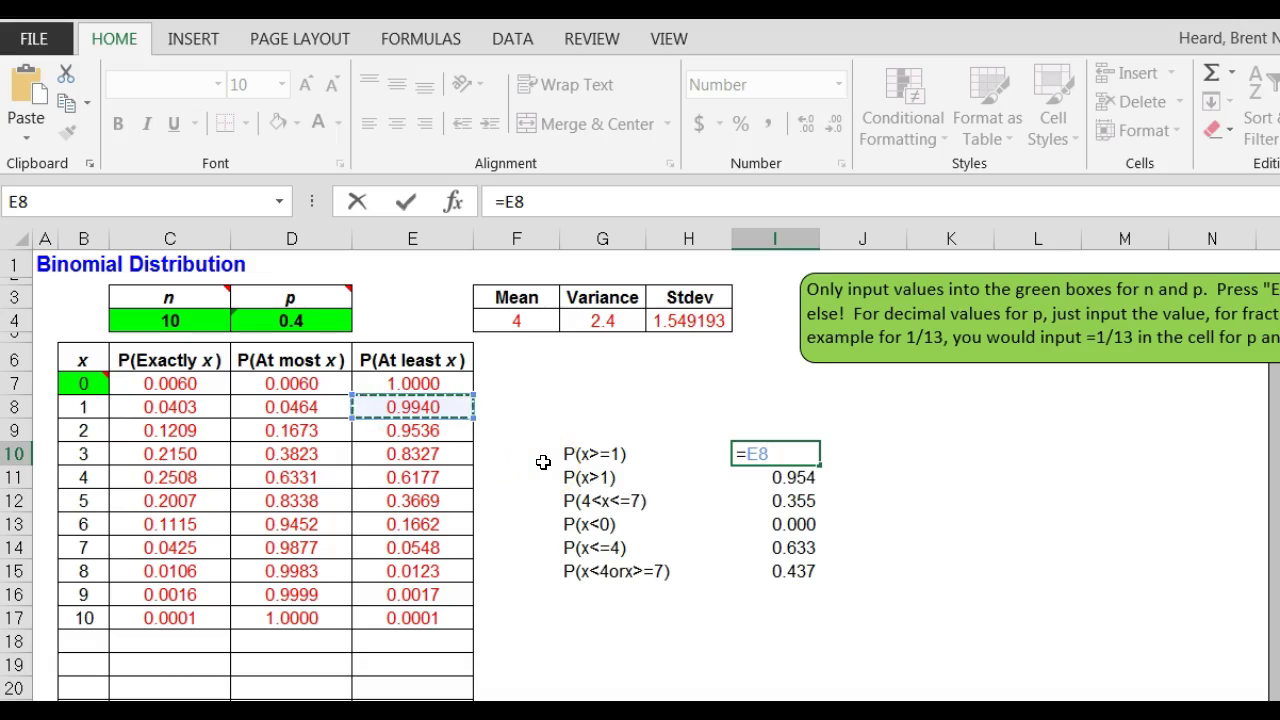
pyautogui.press('Return')
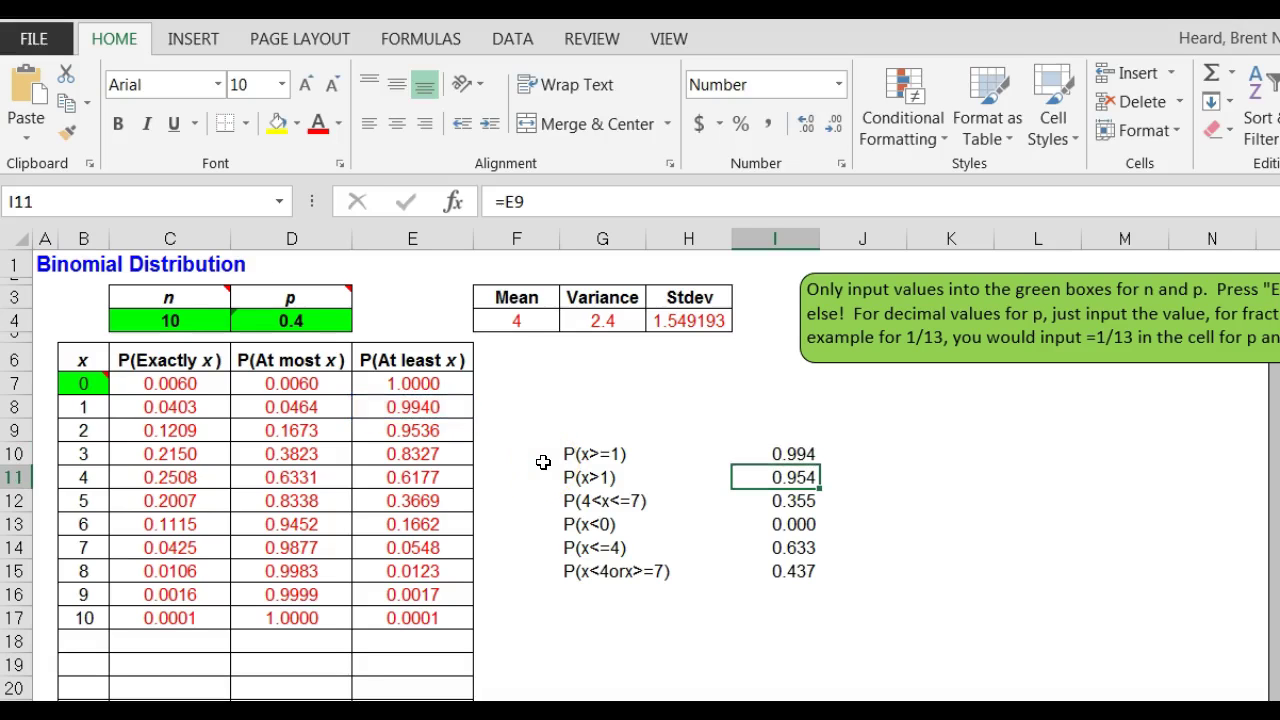
pyautogui.click(406, 409)
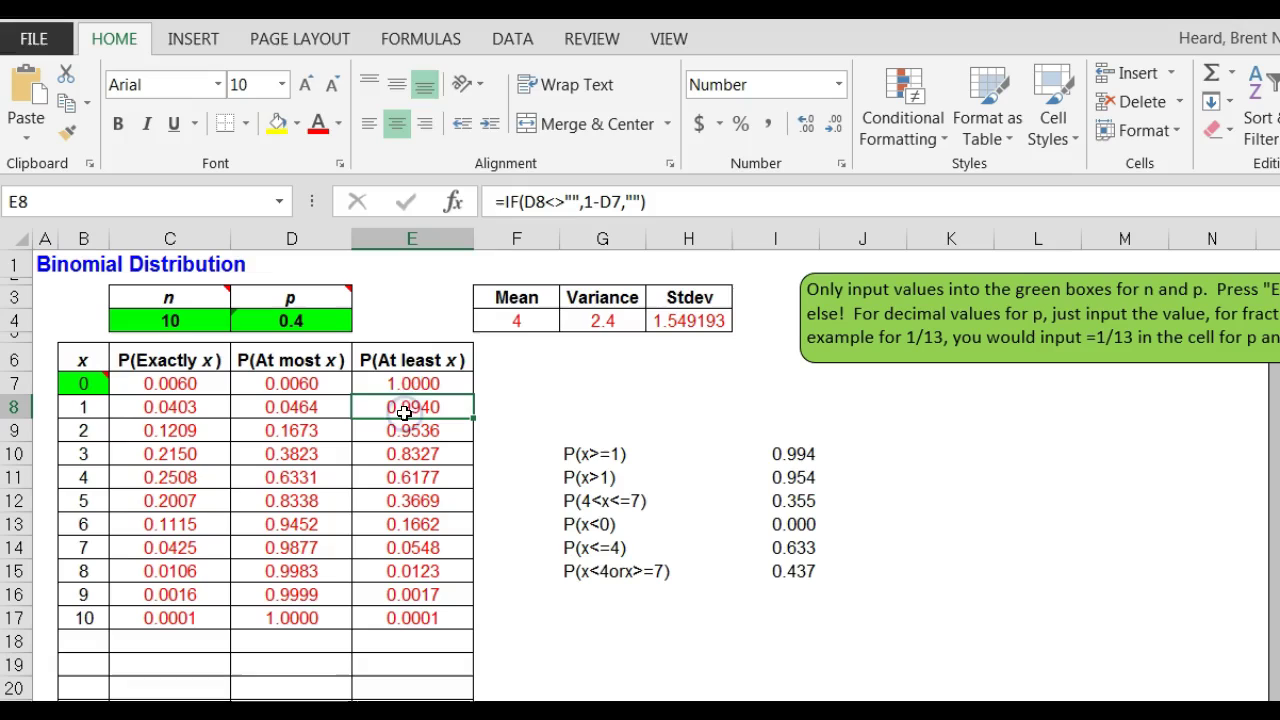
pyautogui.click(277, 122)
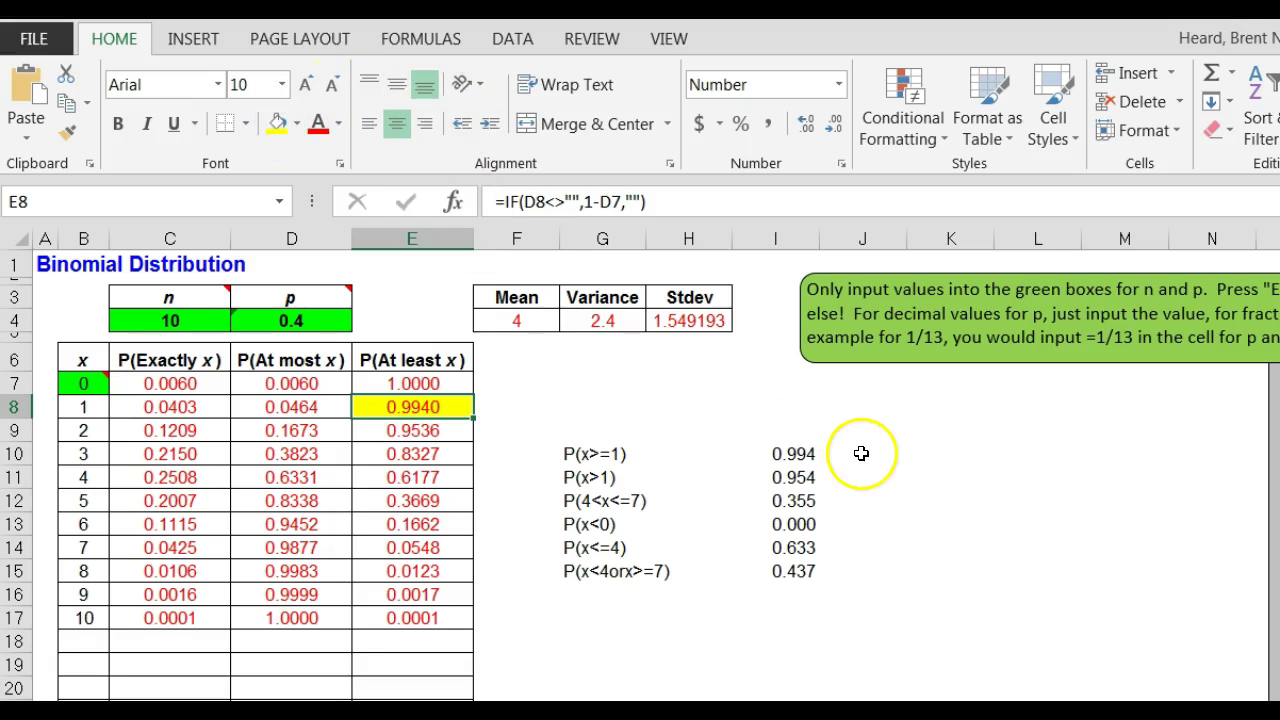
# Step: Link J10 to E8 with =E8 so it shows 0.9940
pyautogui.click(799, 455)
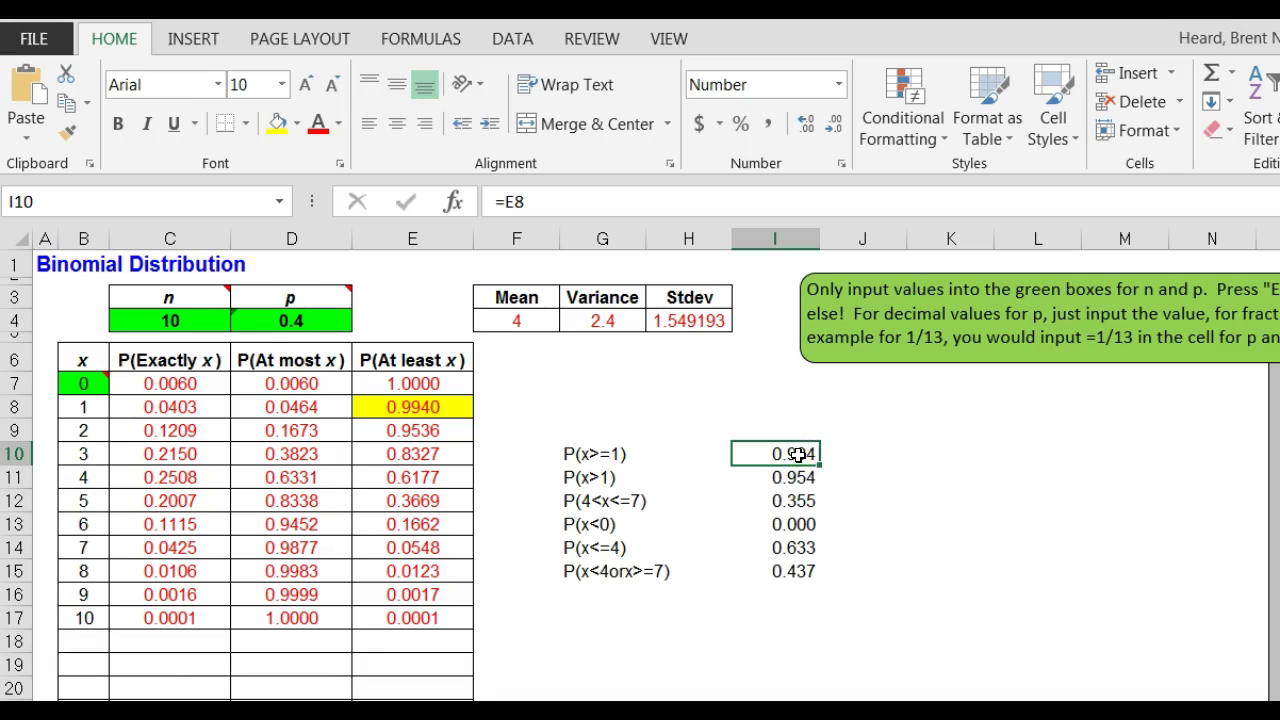
pyautogui.click(858, 452)
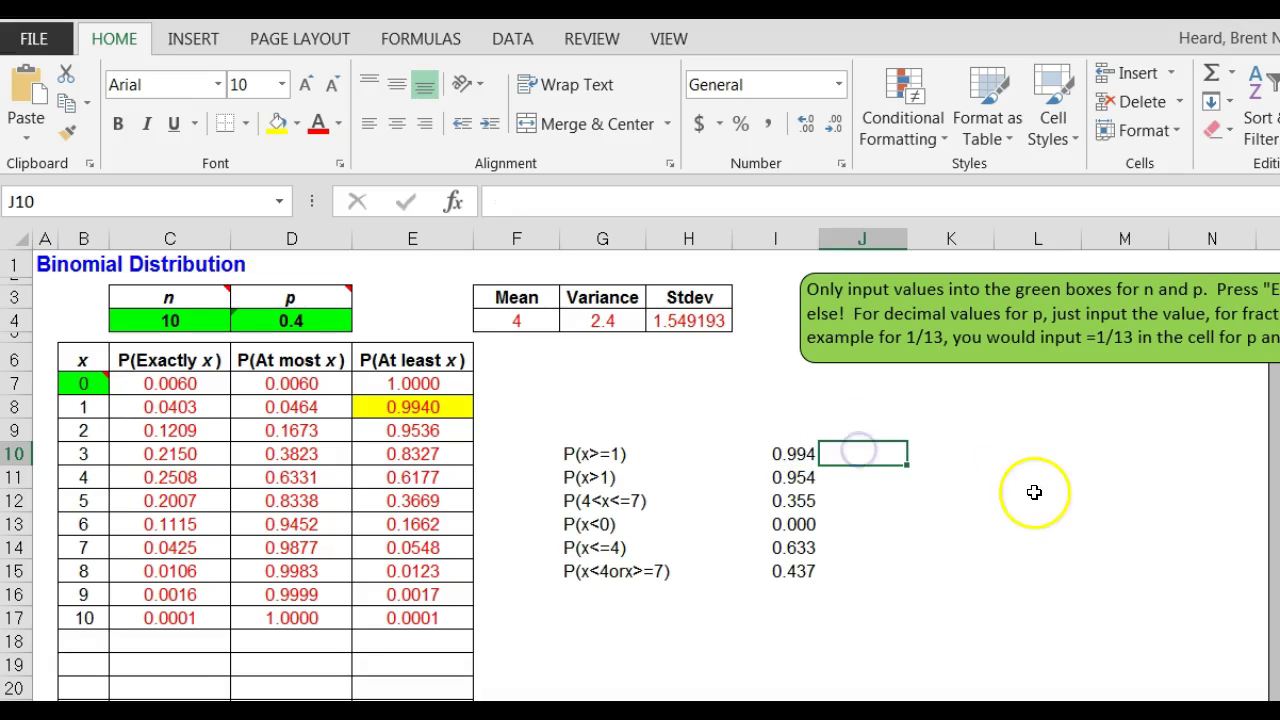
pyautogui.write('=')
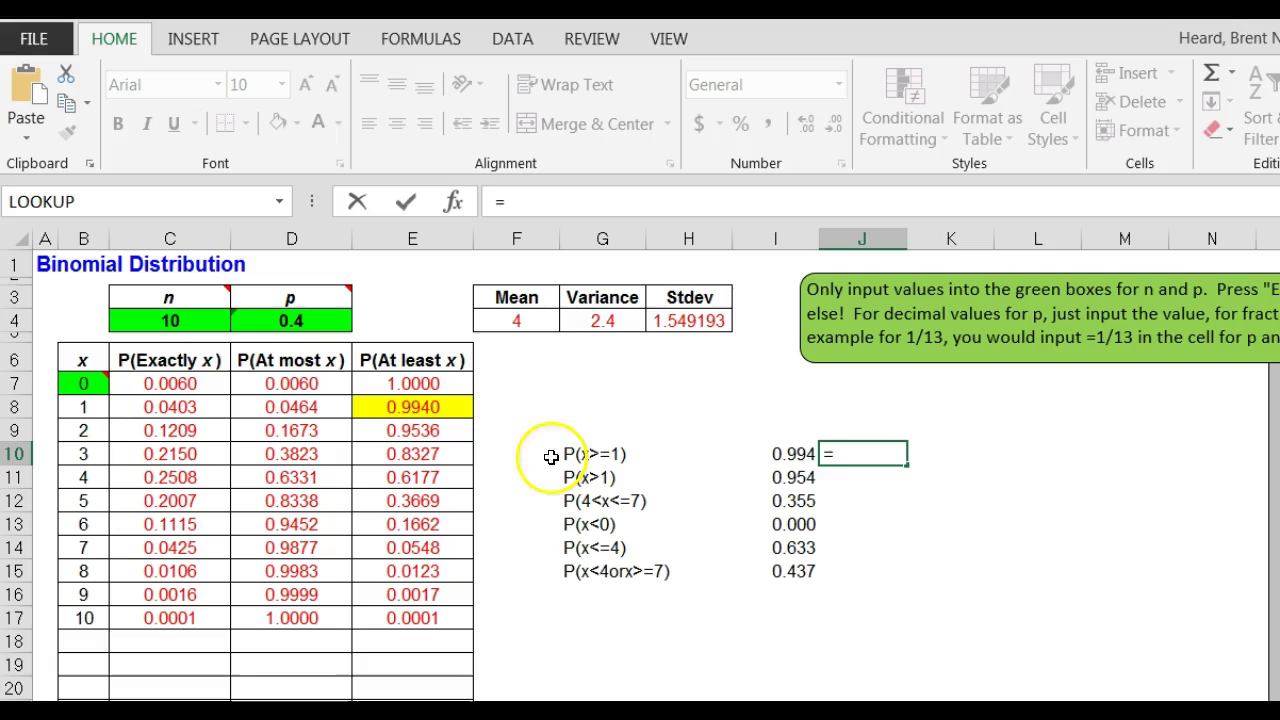
pyautogui.click(428, 408)
pyautogui.press('Return')
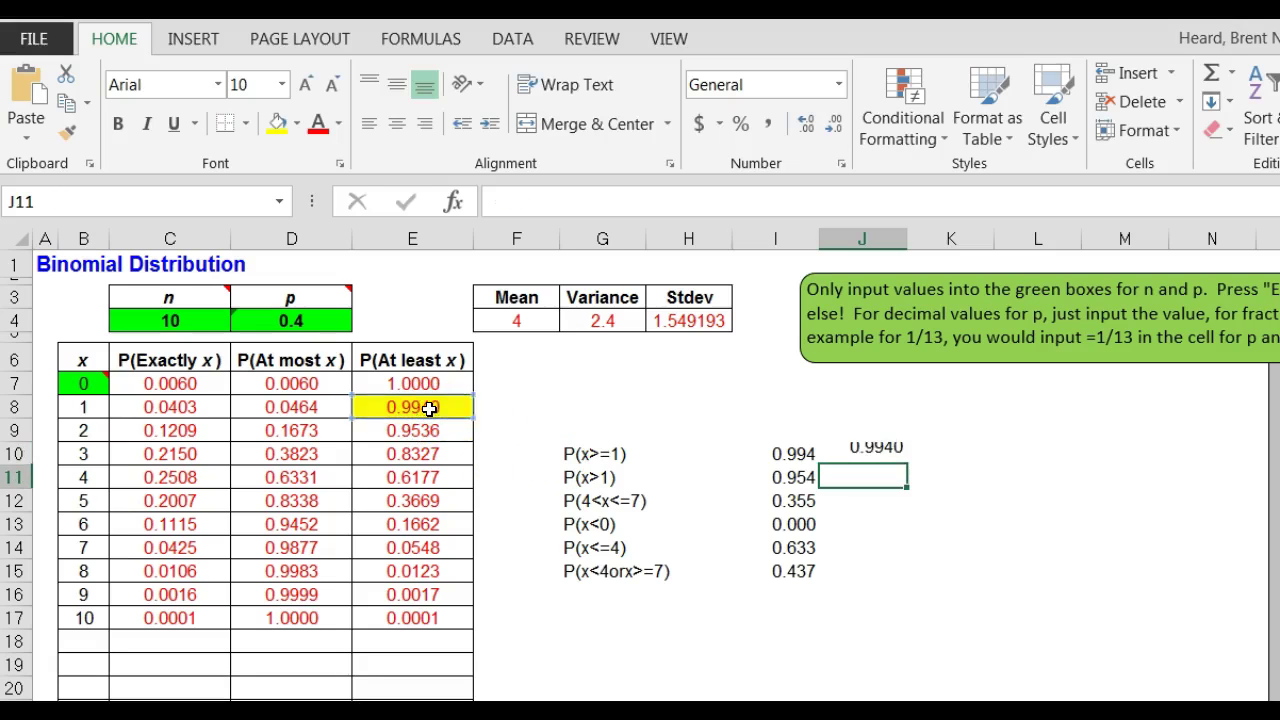
# Step: Format J10 as a number with 3 decimal places so it reads 0.994
pyautogui.rightClick(885, 455)
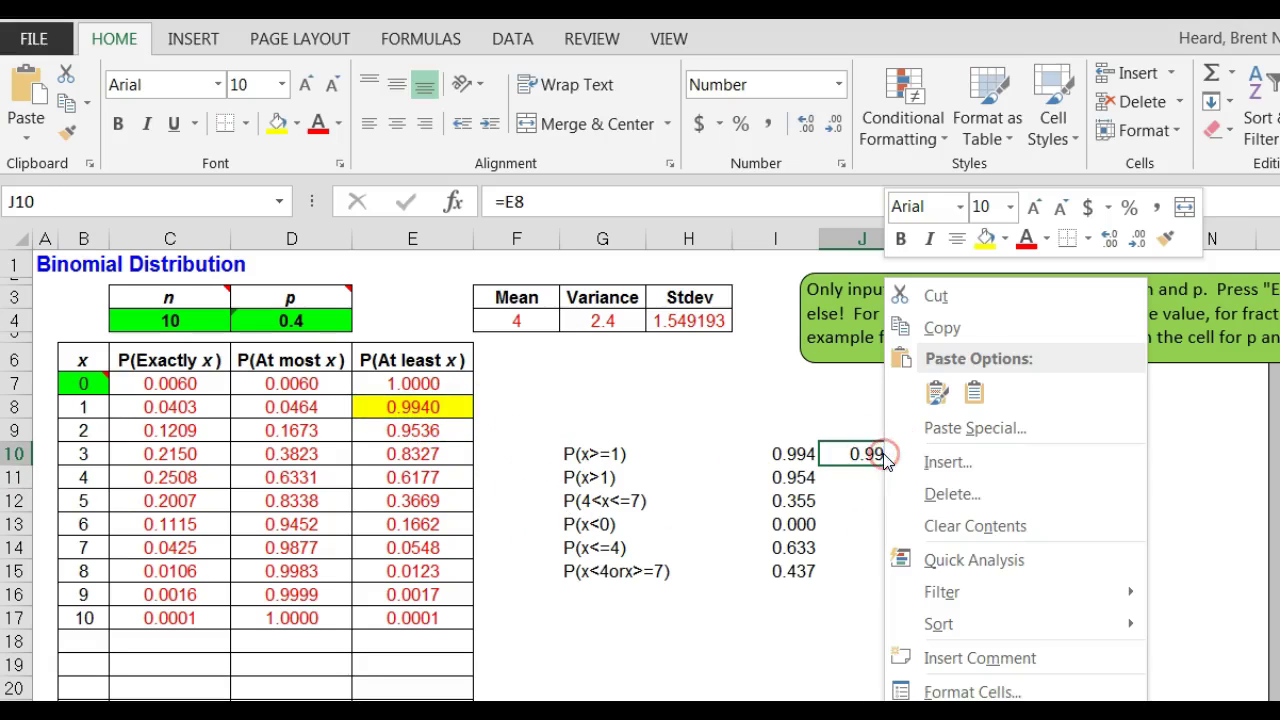
pyautogui.click(958, 688)
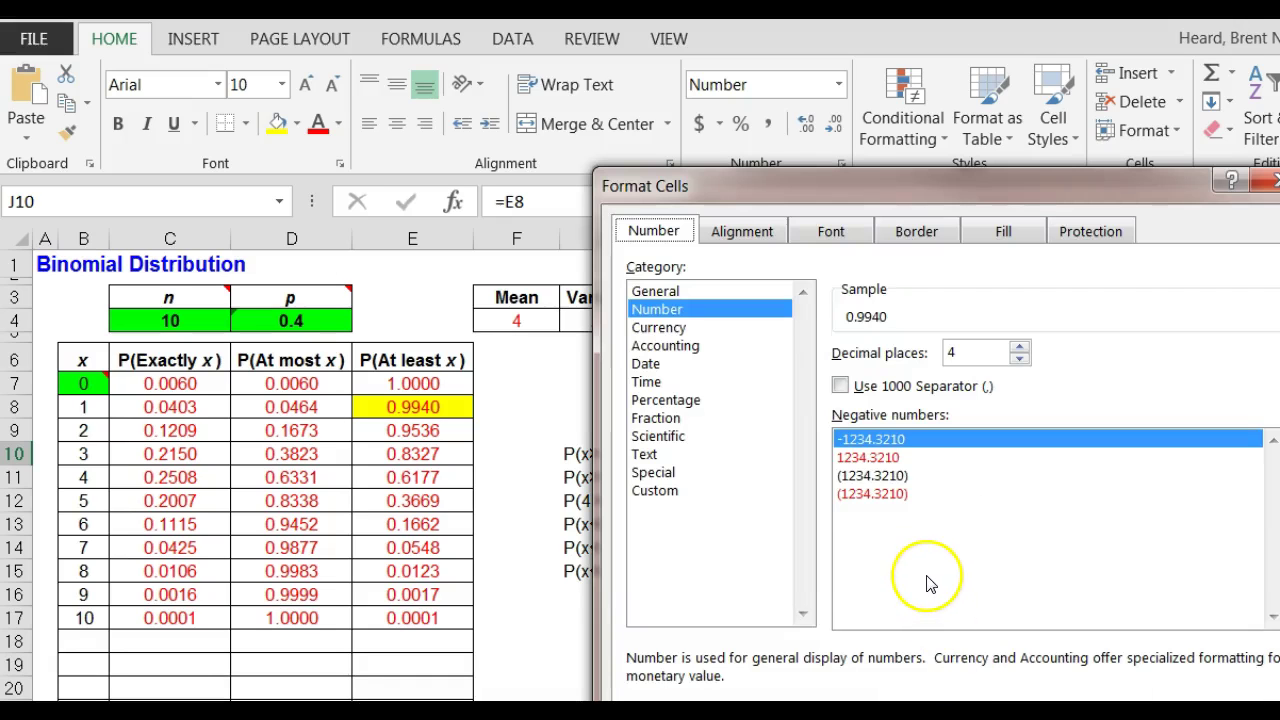
pyautogui.click(1020, 360)
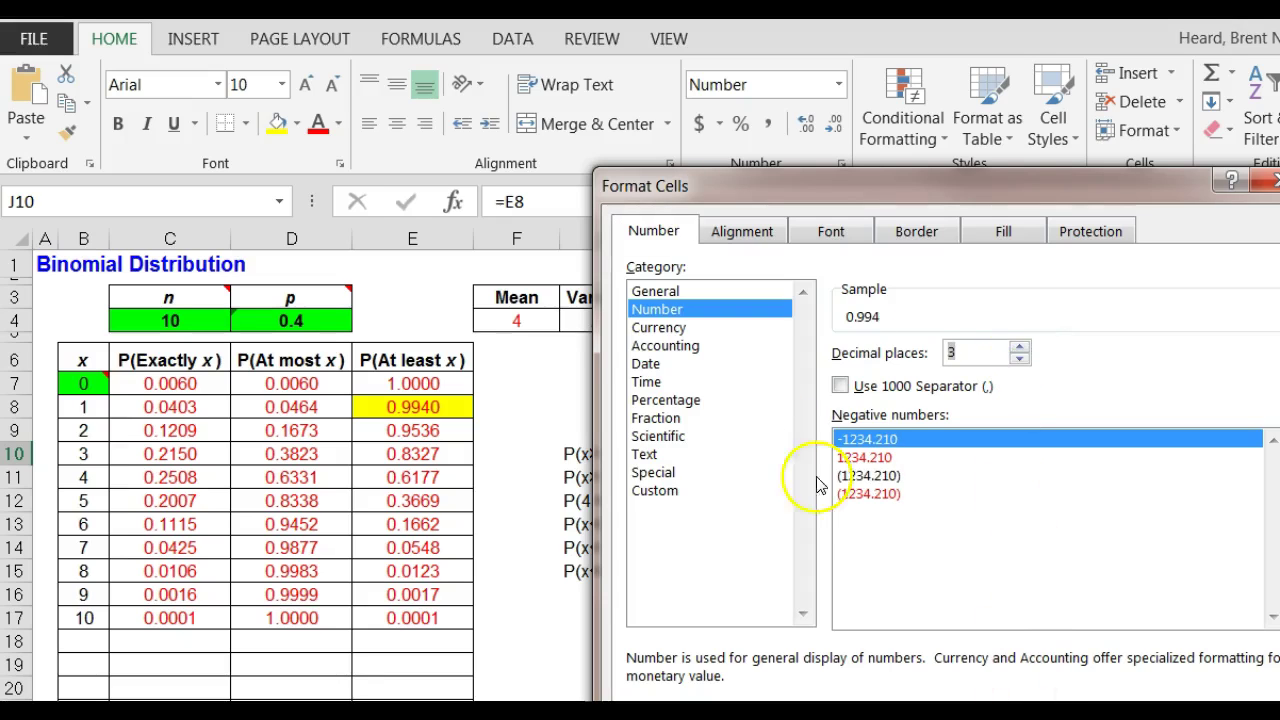
pyautogui.press('Return')
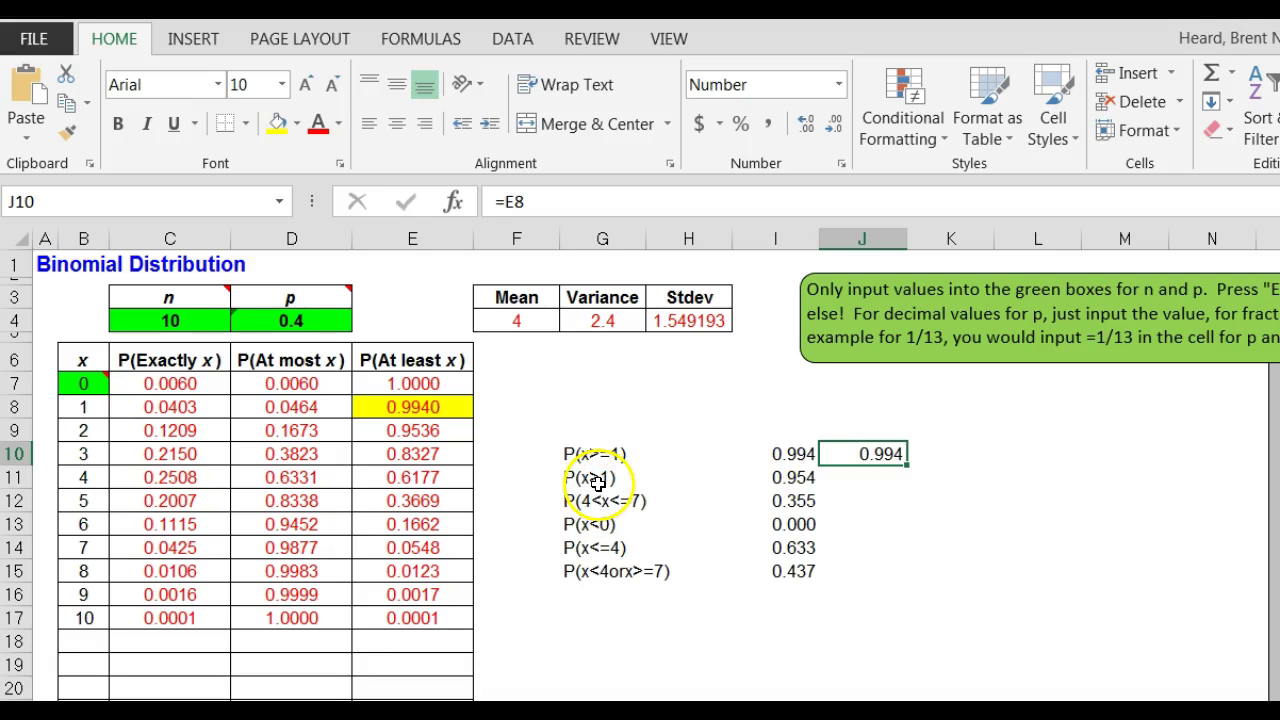
# Step: Shade the P(x>1) answer 0.954 in I11 and its source 0.9536 in E9 orange
pyautogui.click(785, 479)
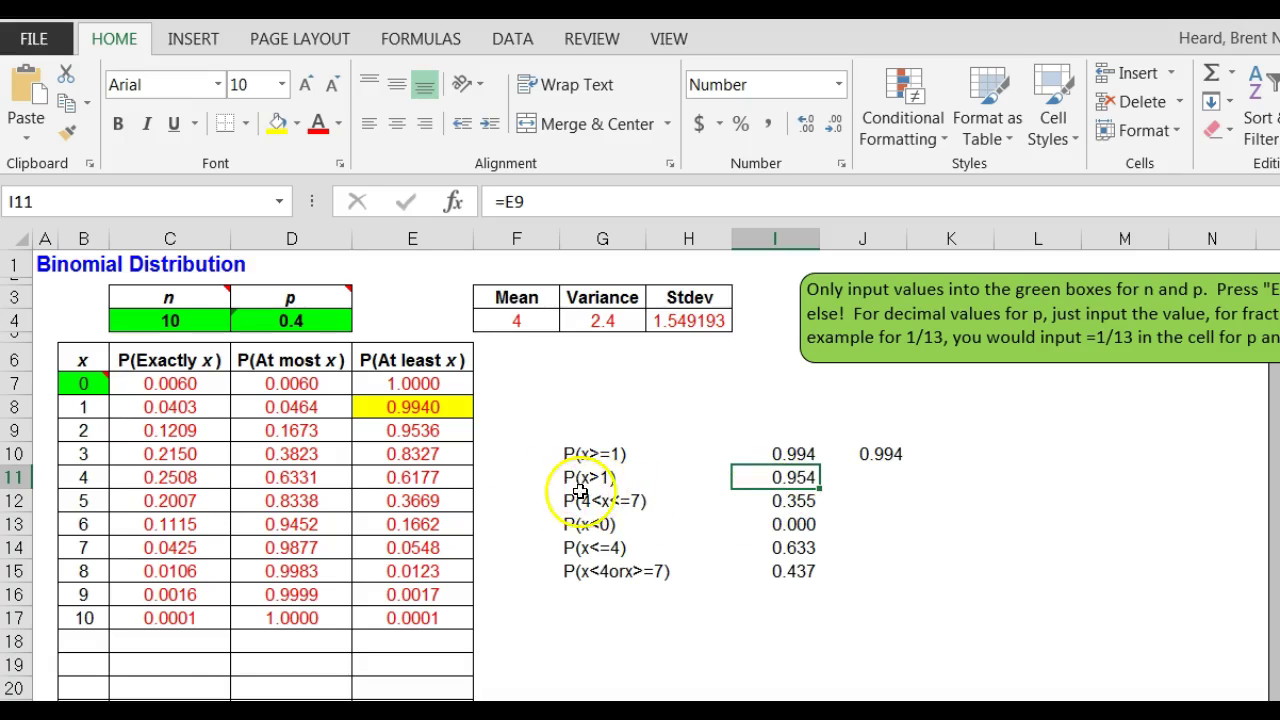
pyautogui.click(446, 432)
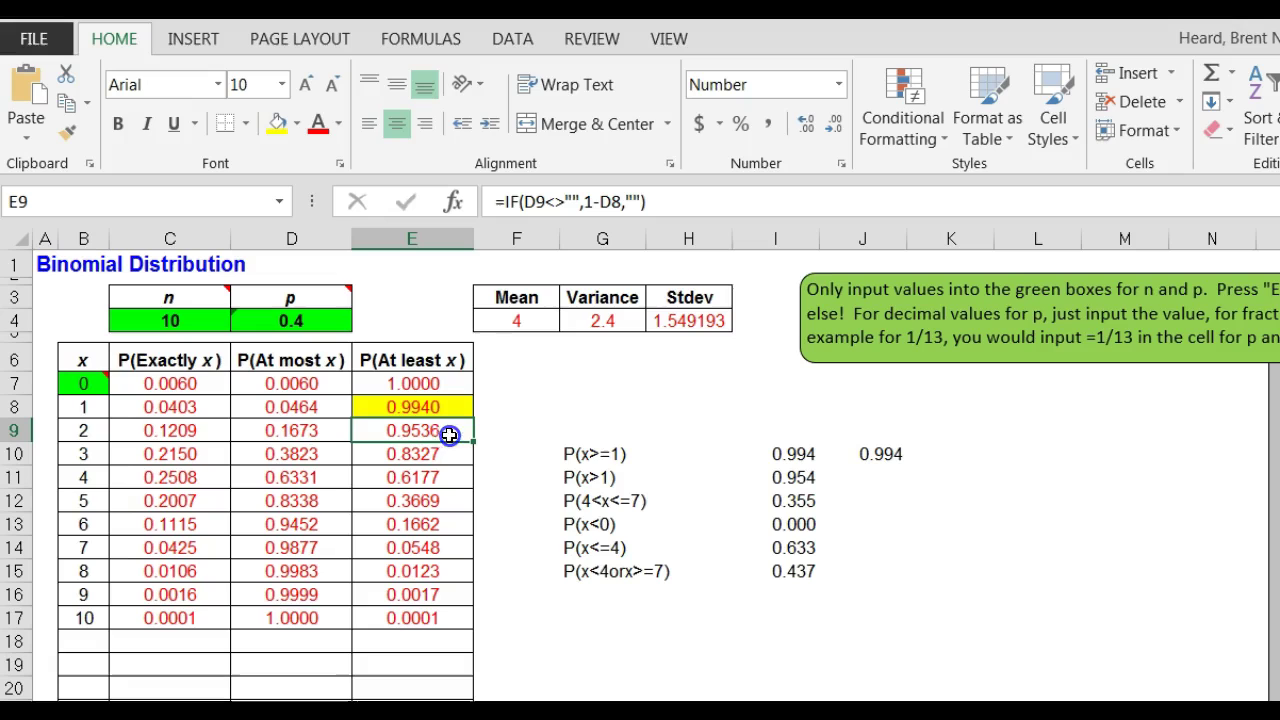
pyautogui.click(298, 123)
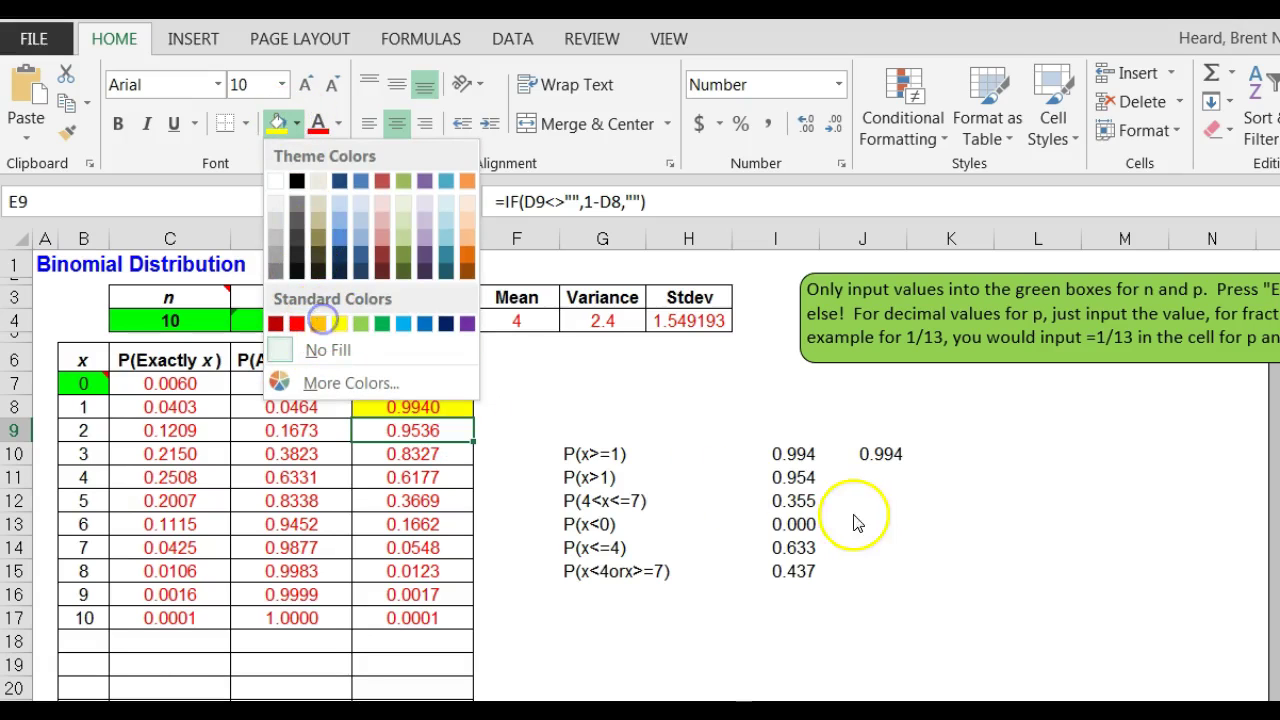
pyautogui.click(800, 476)
pyautogui.click(800, 476)
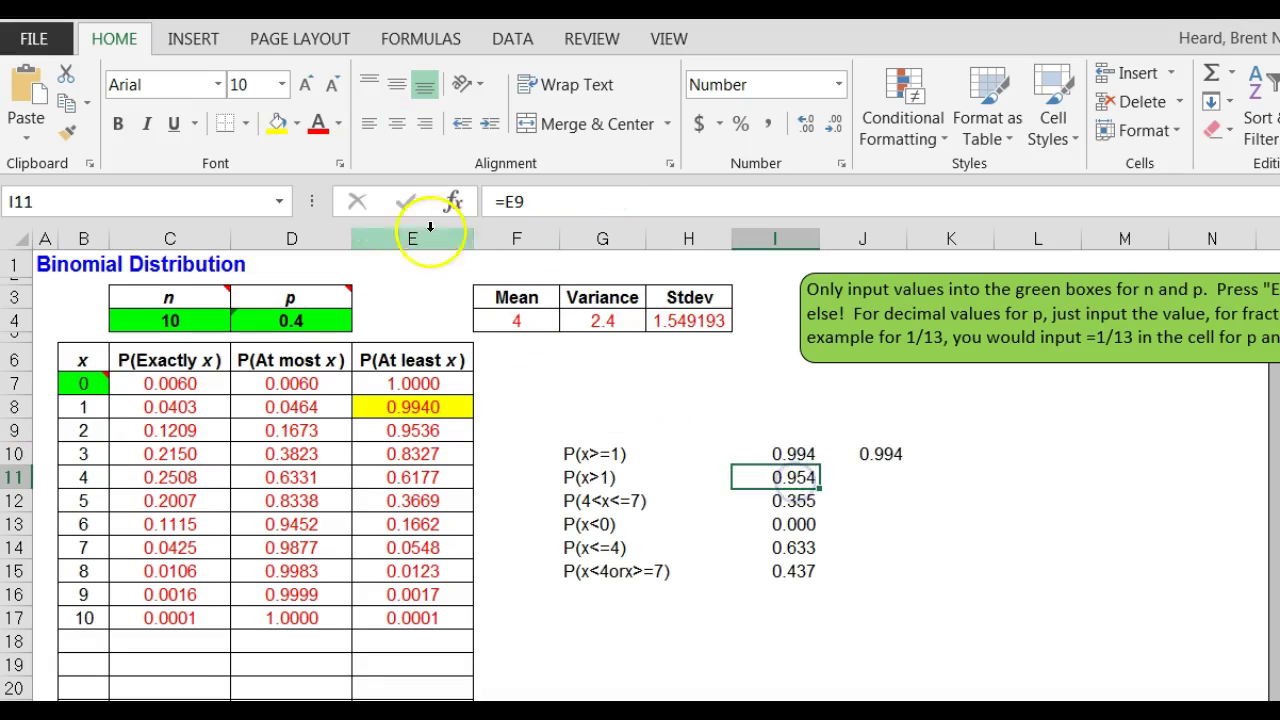
pyautogui.click(298, 126)
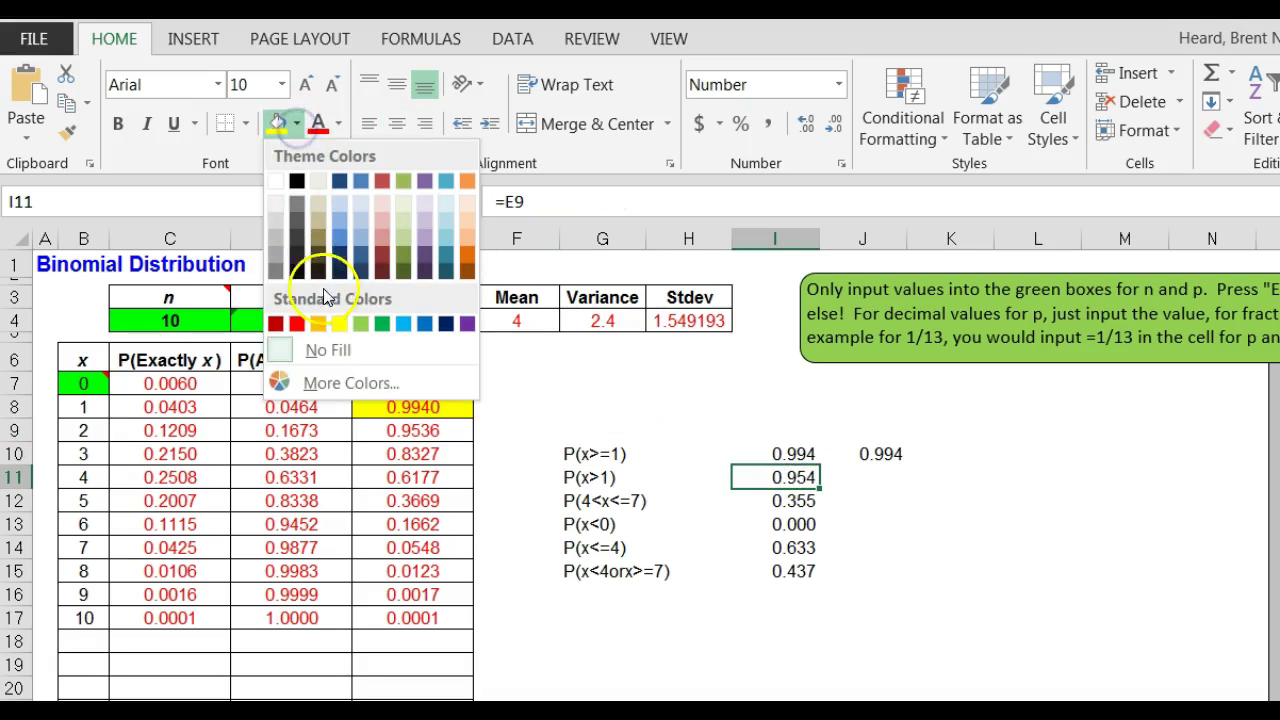
pyautogui.click(313, 322)
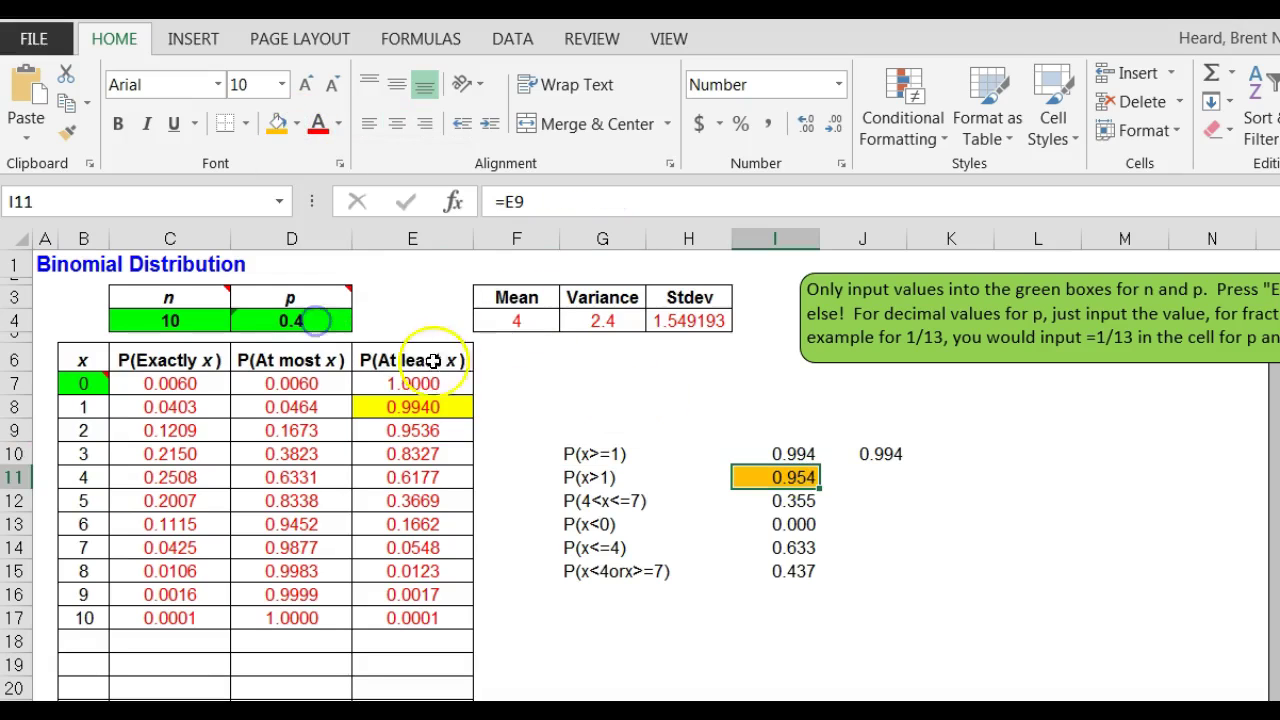
pyautogui.click(438, 431)
pyautogui.click(278, 124)
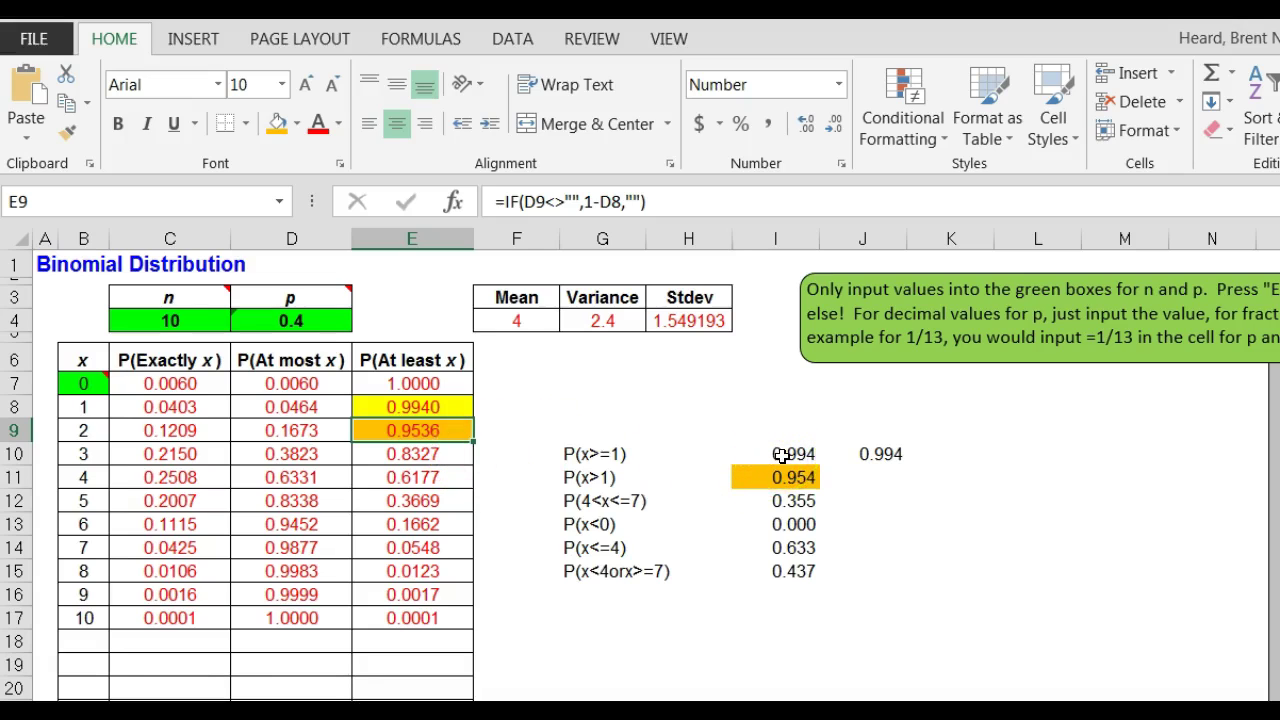
# Step: Fill the P(x>=1) answer 0.994 in I10 yellow
pyautogui.click(782, 455)
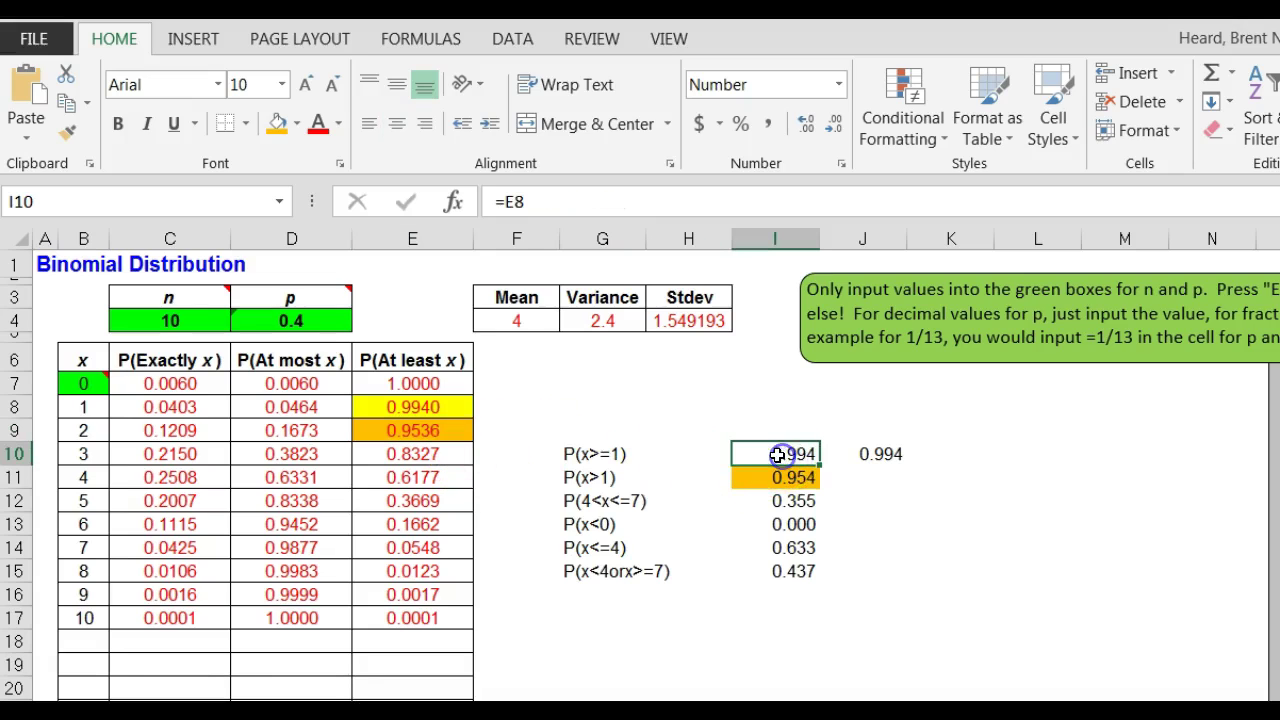
pyautogui.click(298, 124)
pyautogui.click(337, 323)
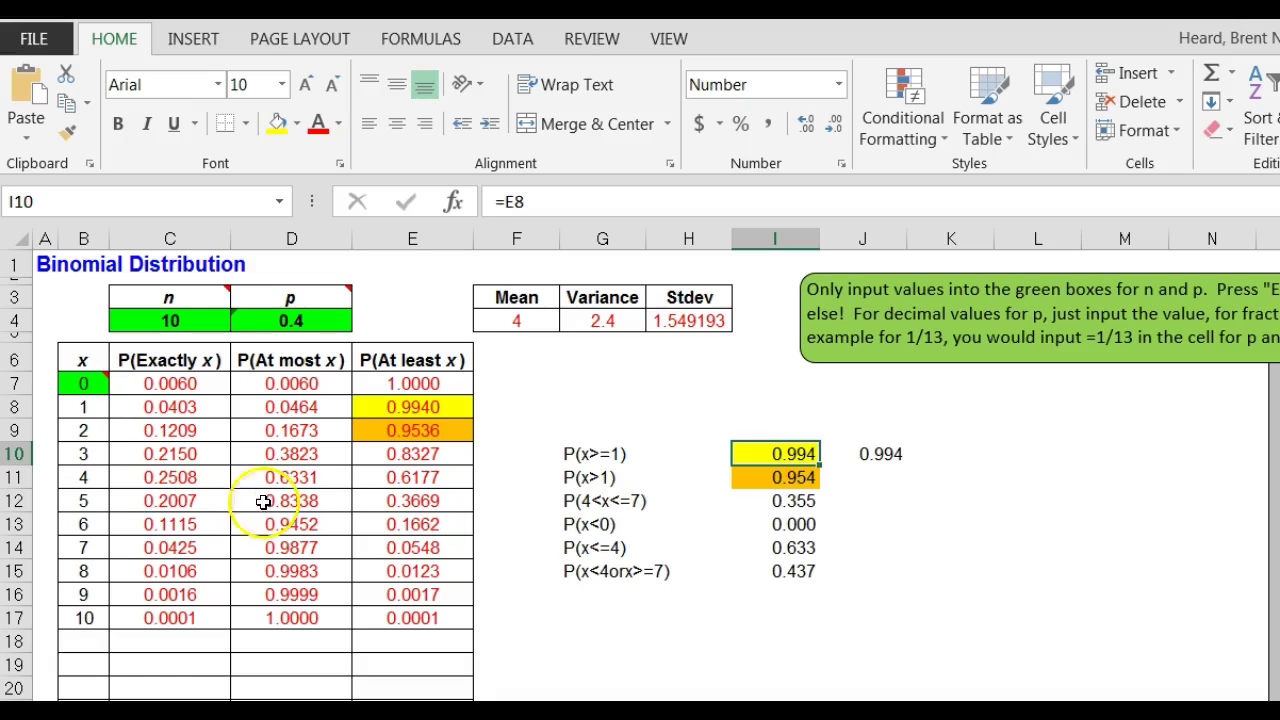
# Step: Enter =SUM(C12:C14) in J12 beside P(4<x<=7), giving 0.3546
pyautogui.click(165, 499)
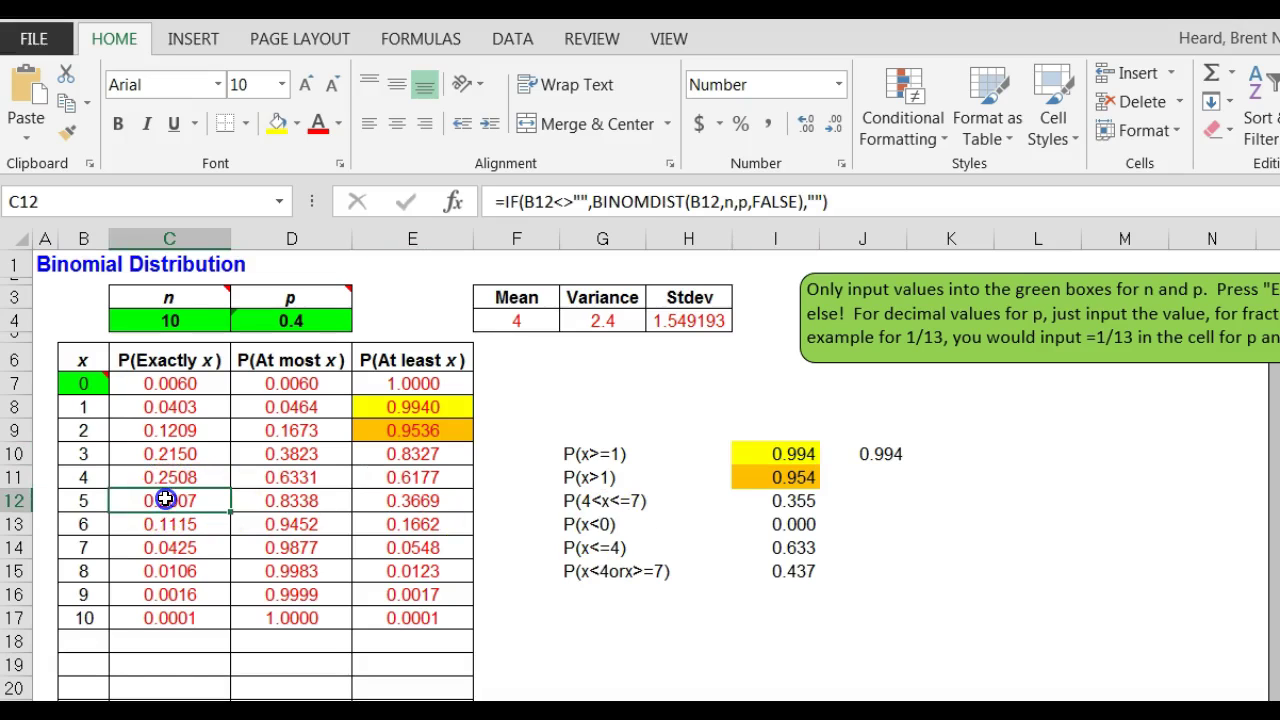
pyautogui.moveTo(165, 502); pyautogui.dragTo(165, 545)
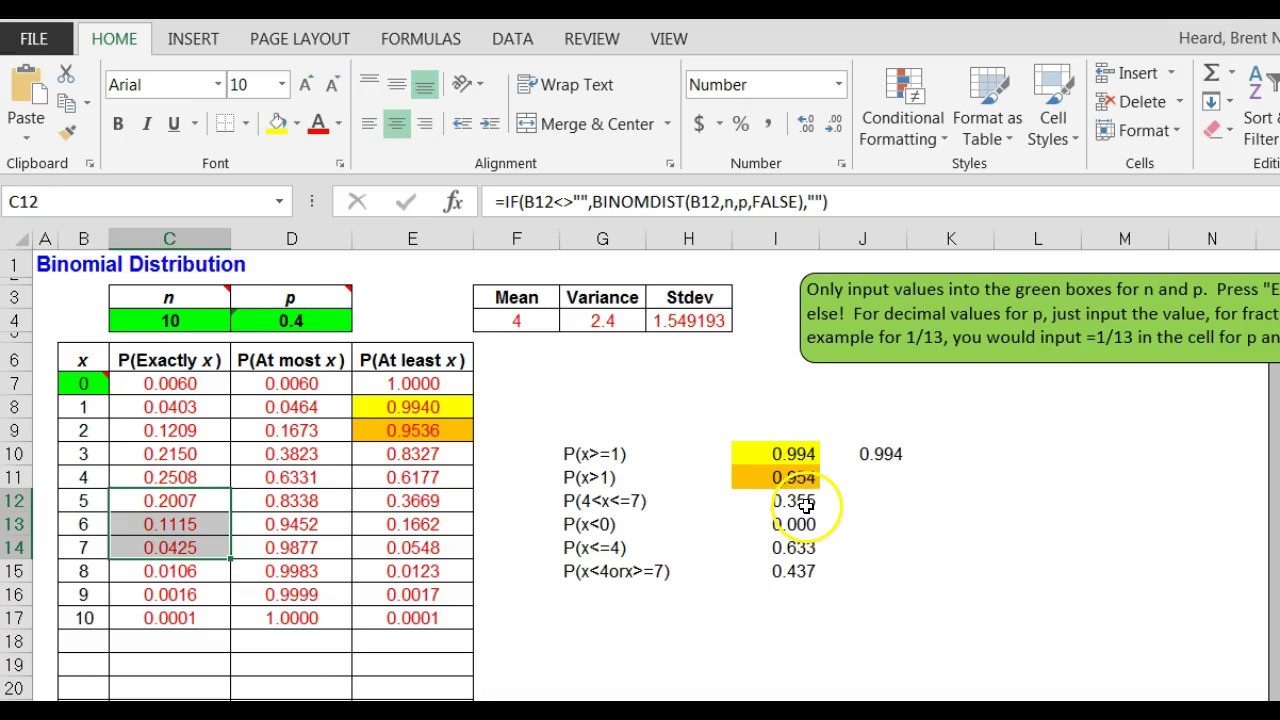
pyautogui.click(872, 506)
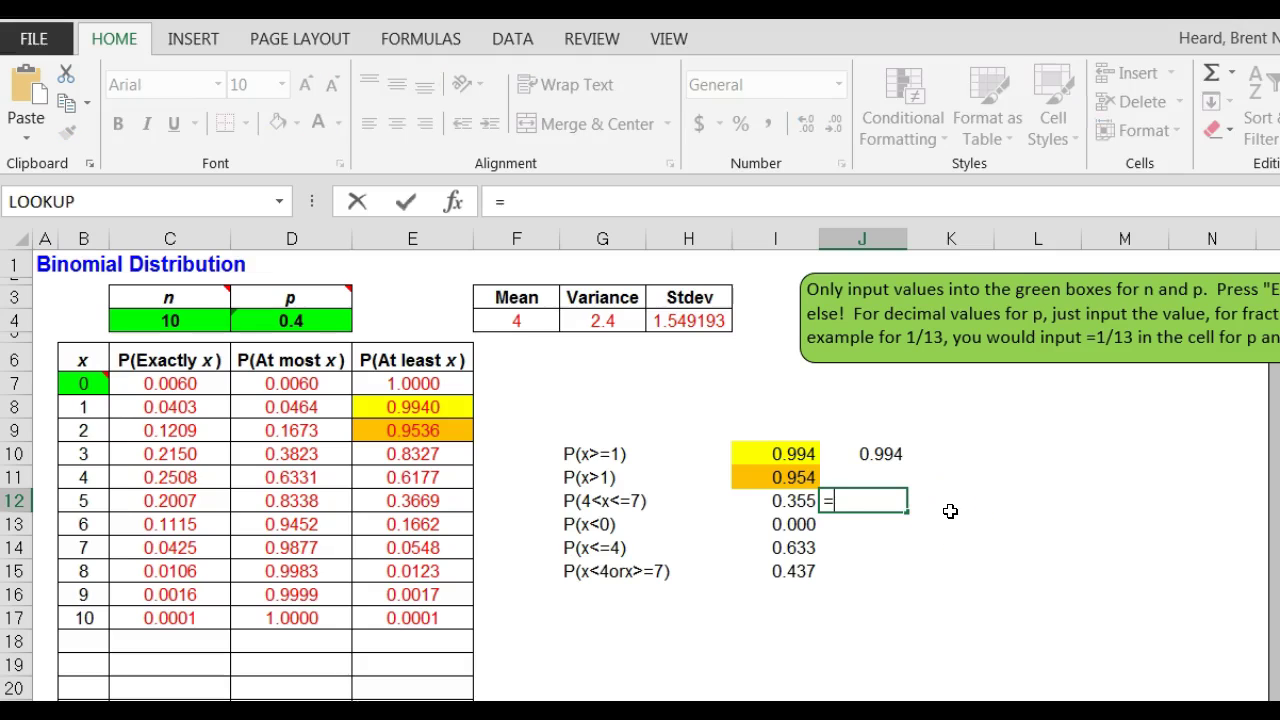
pyautogui.write('=su')
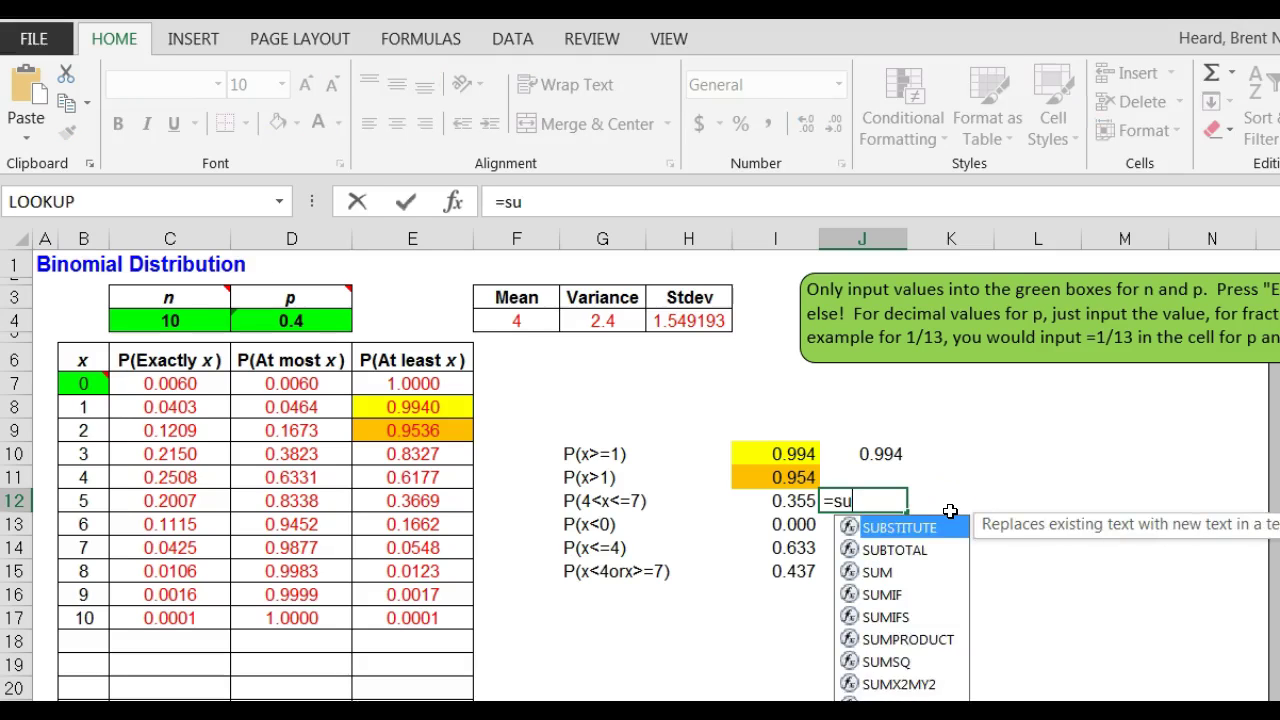
pyautogui.write('m(')
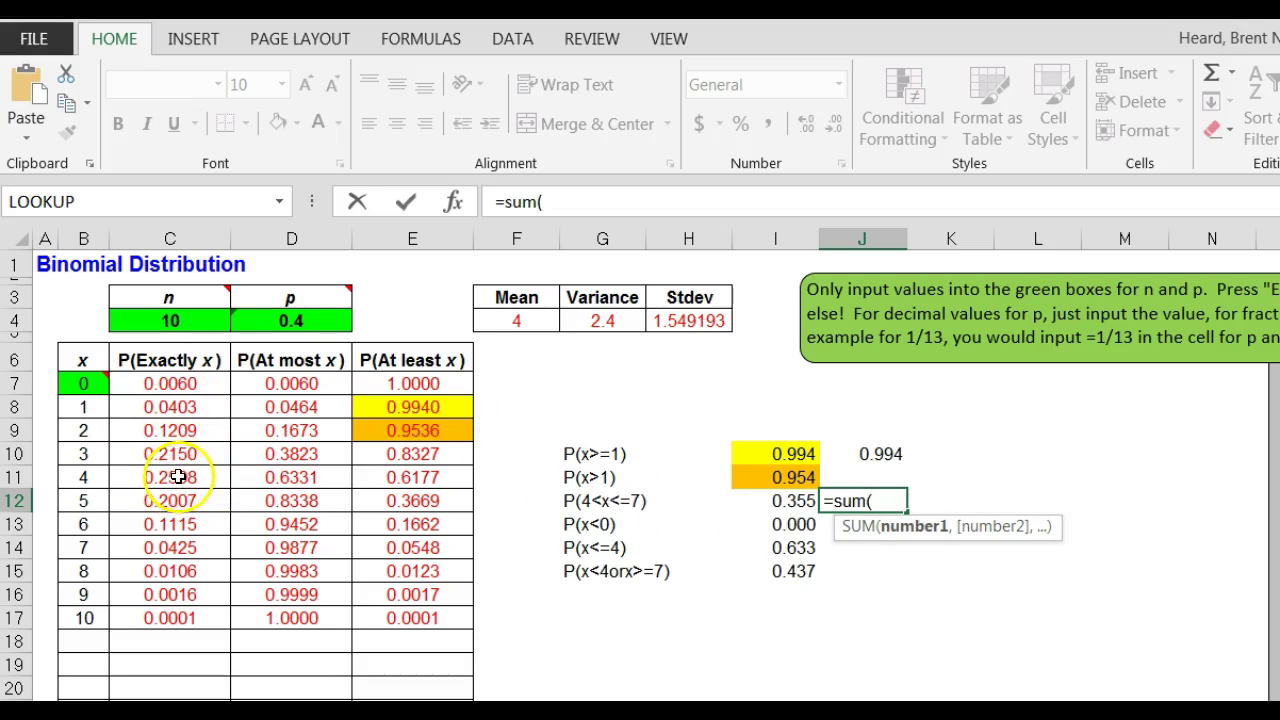
pyautogui.moveTo(175, 500); pyautogui.dragTo(178, 546)
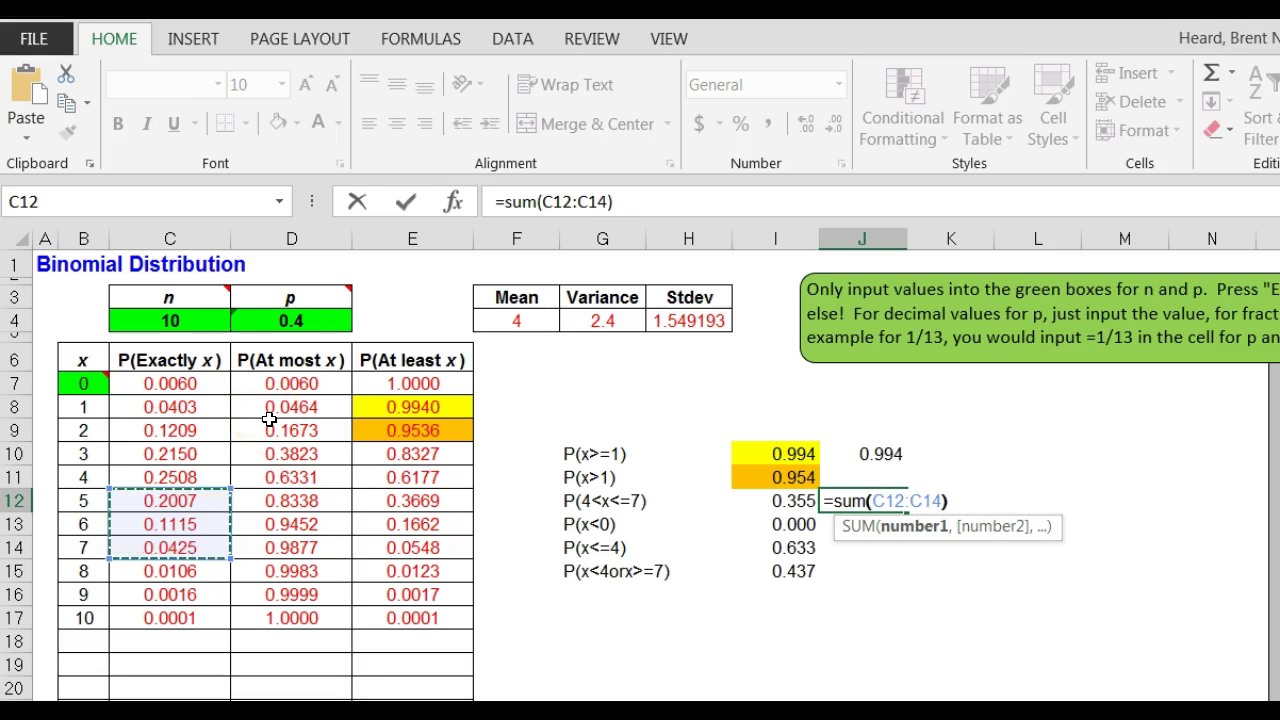
pyautogui.write(')')
pyautogui.press('Return')
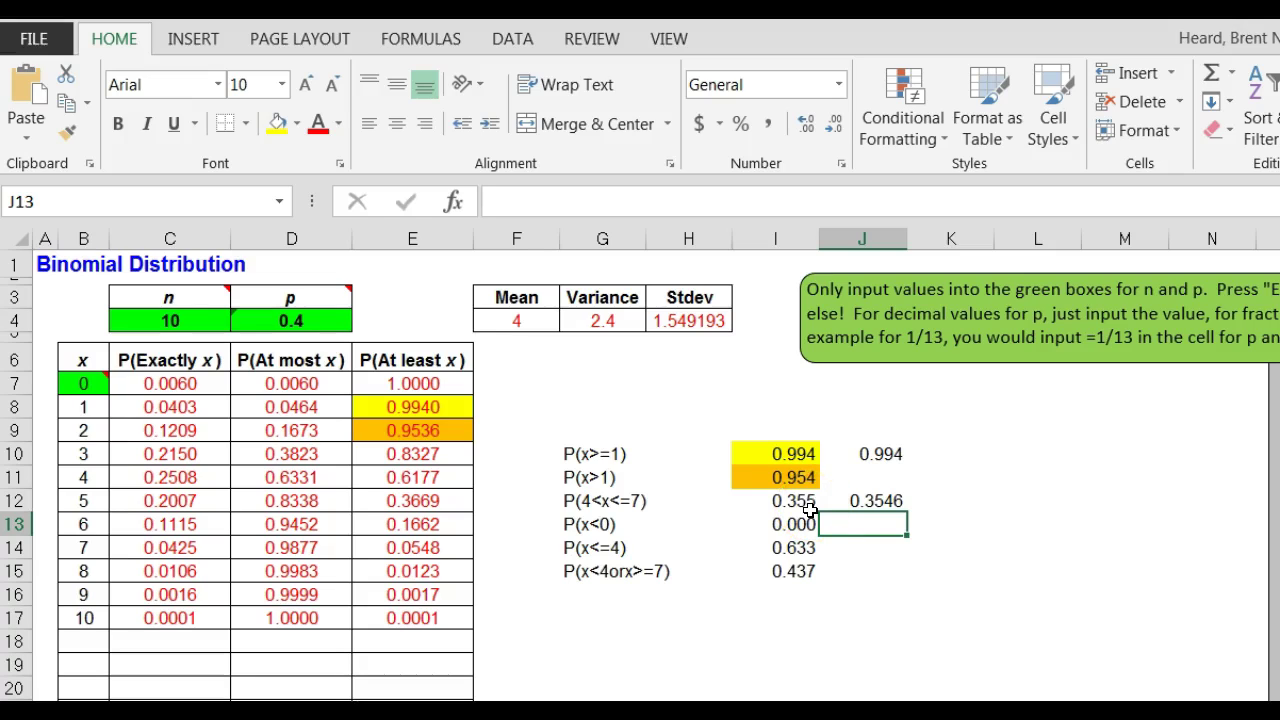
pyautogui.click(900, 502)
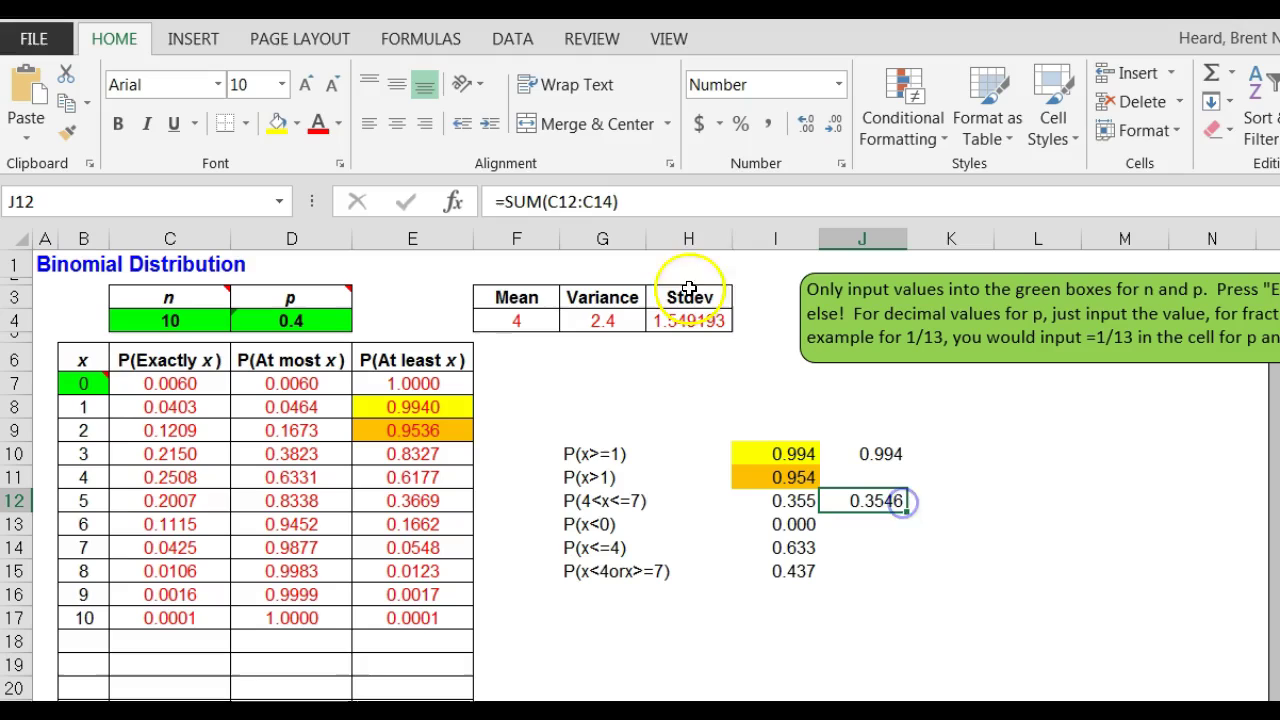
pyautogui.click(486, 198)
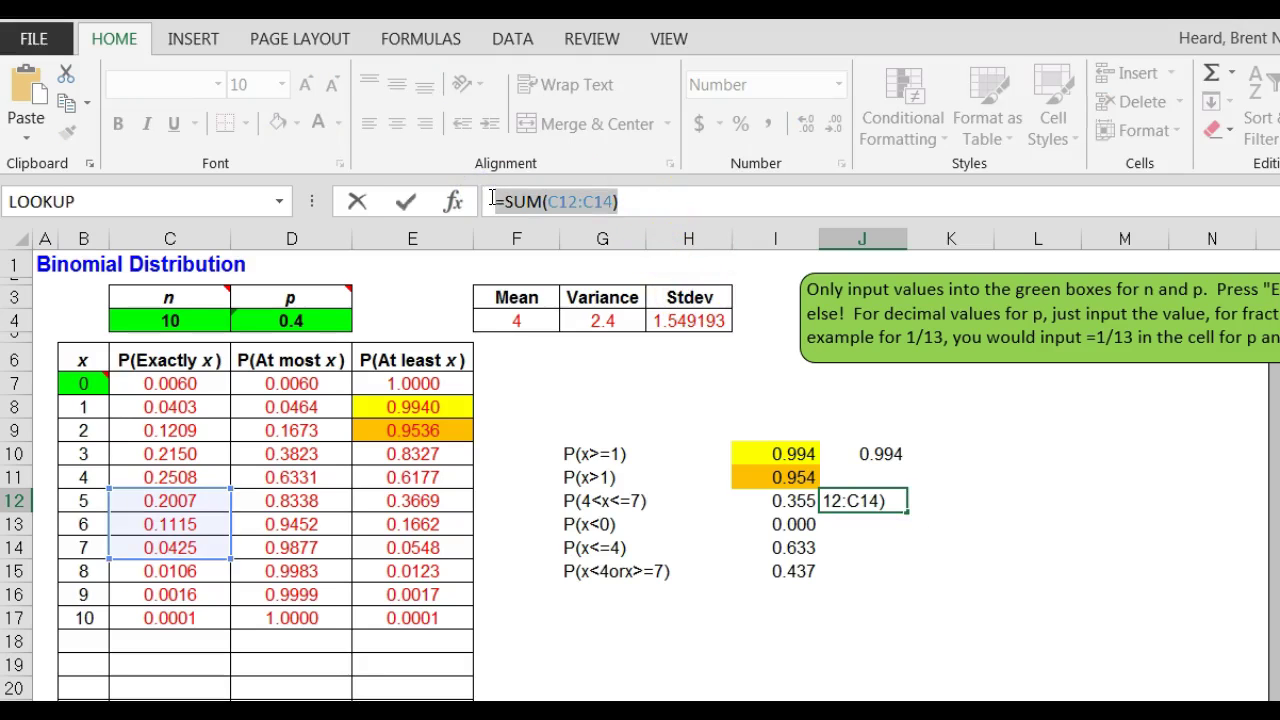
# Step: Write the text "=SUM(C12:C14)" as a label in K12 beside the 0.3546 result
pyautogui.press('Return')
pyautogui.click(942, 497)
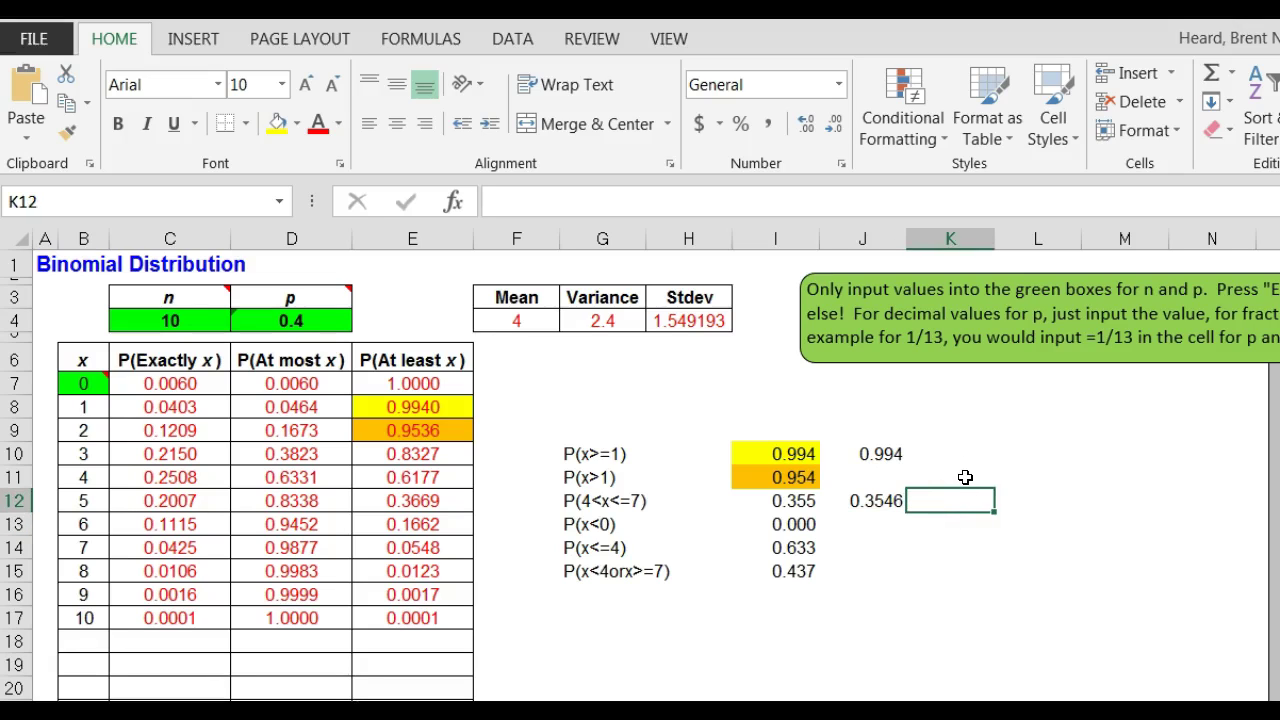
pyautogui.write('"')
pyautogui.write('=SUM(C12:C14)')
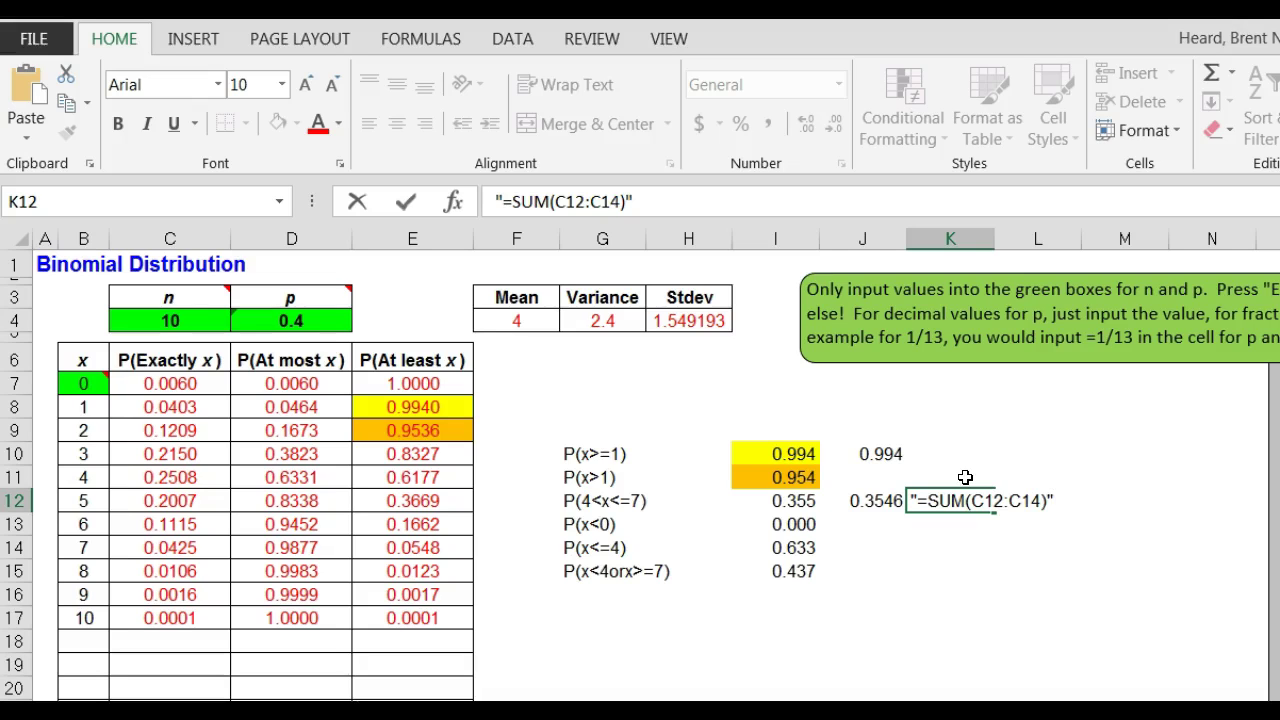
pyautogui.write('"')
pyautogui.press('Return')
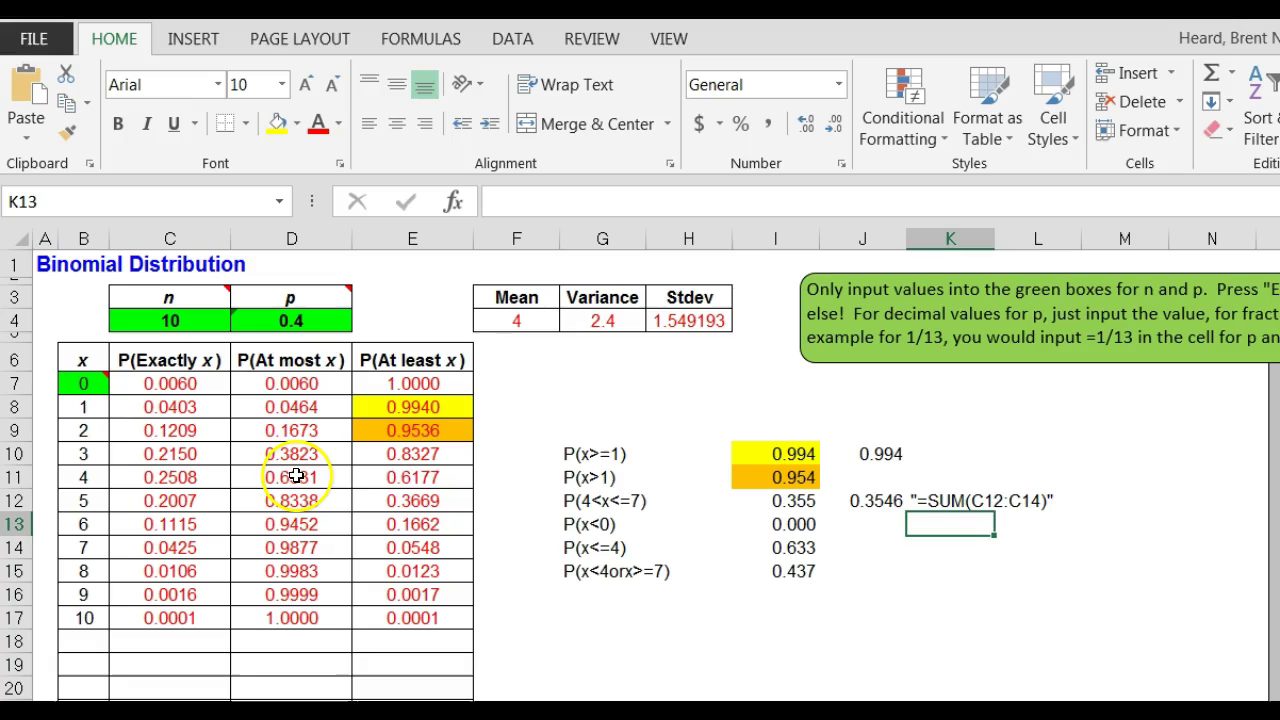
pyautogui.click(291, 479)
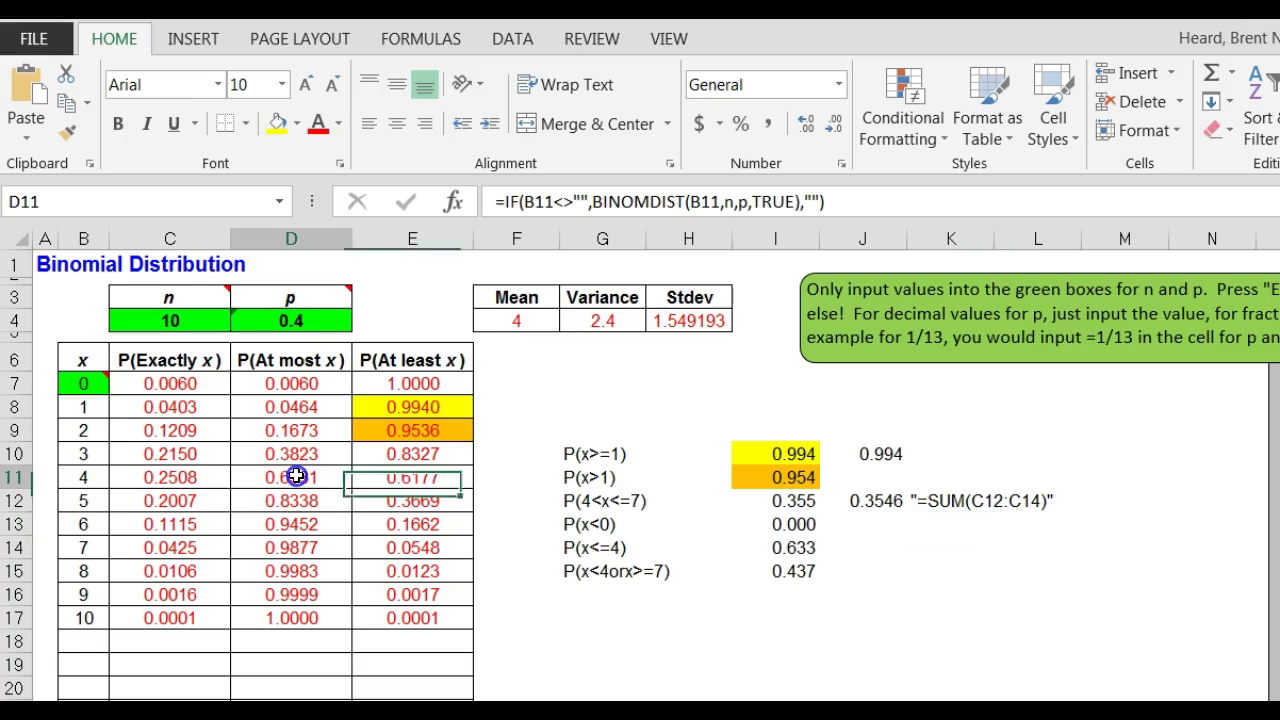
pyautogui.click(296, 123)
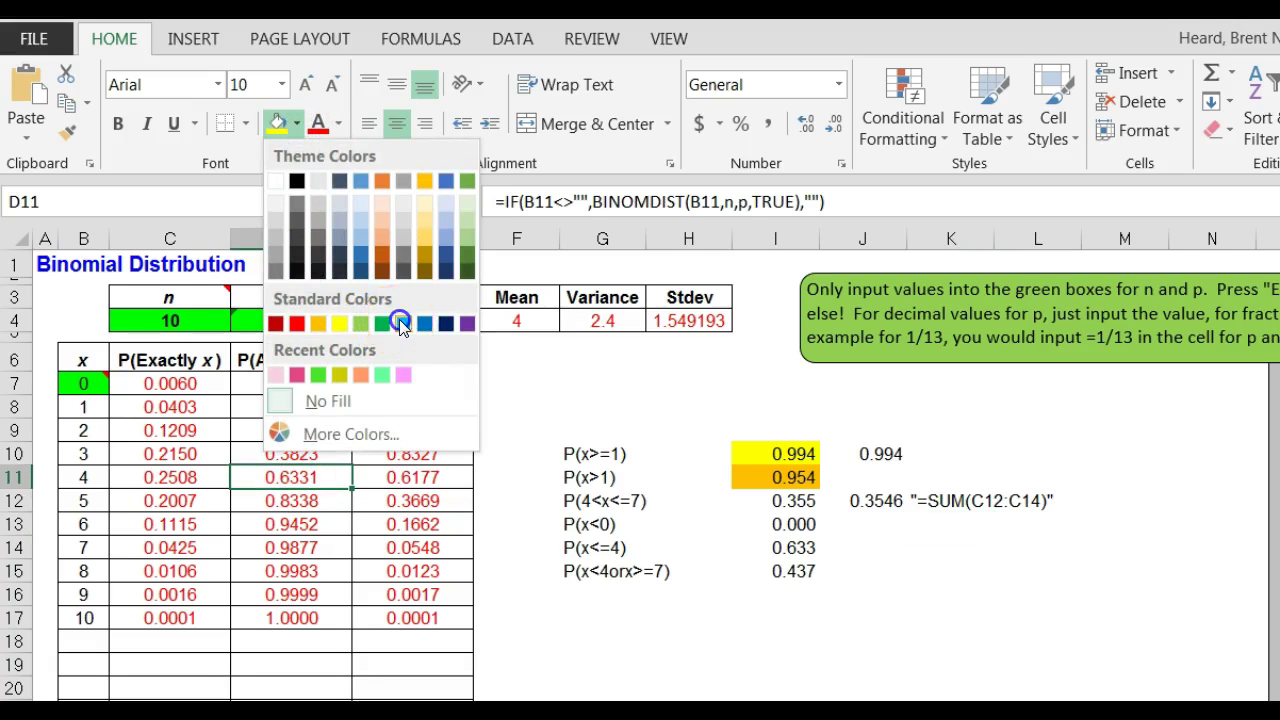
pyautogui.click(399, 323)
pyautogui.click(297, 122)
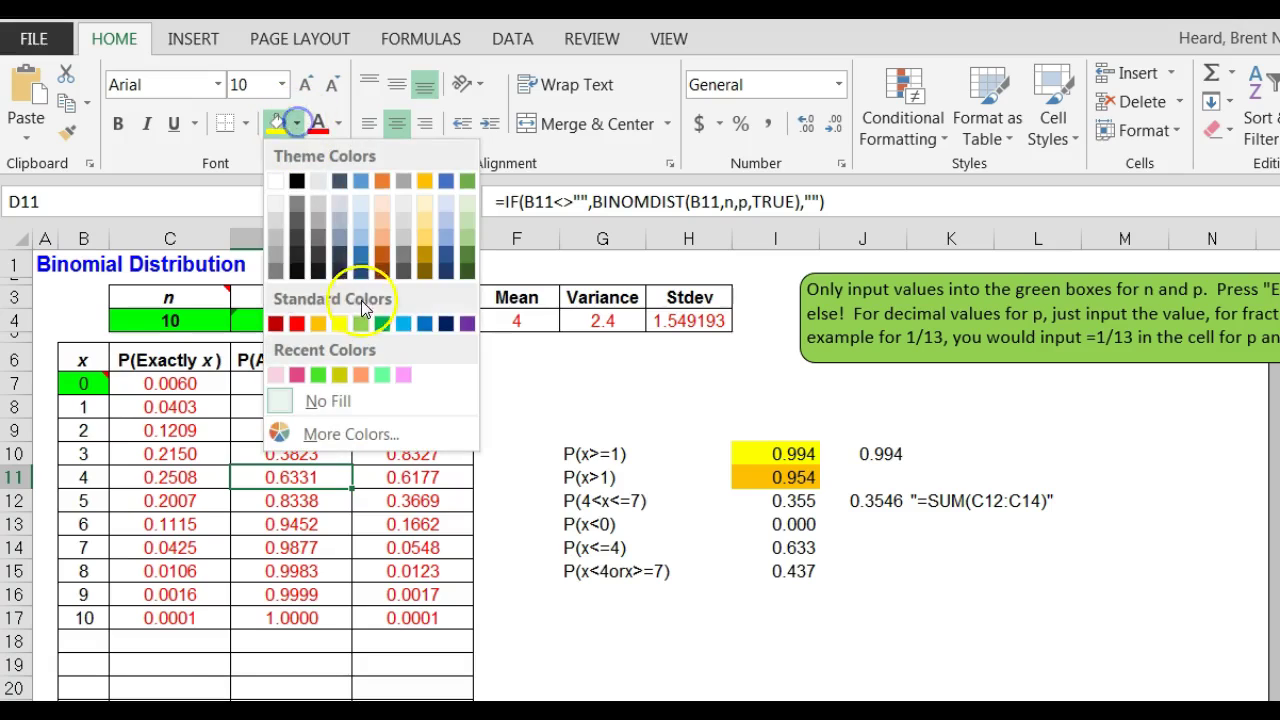
pyautogui.click(399, 321)
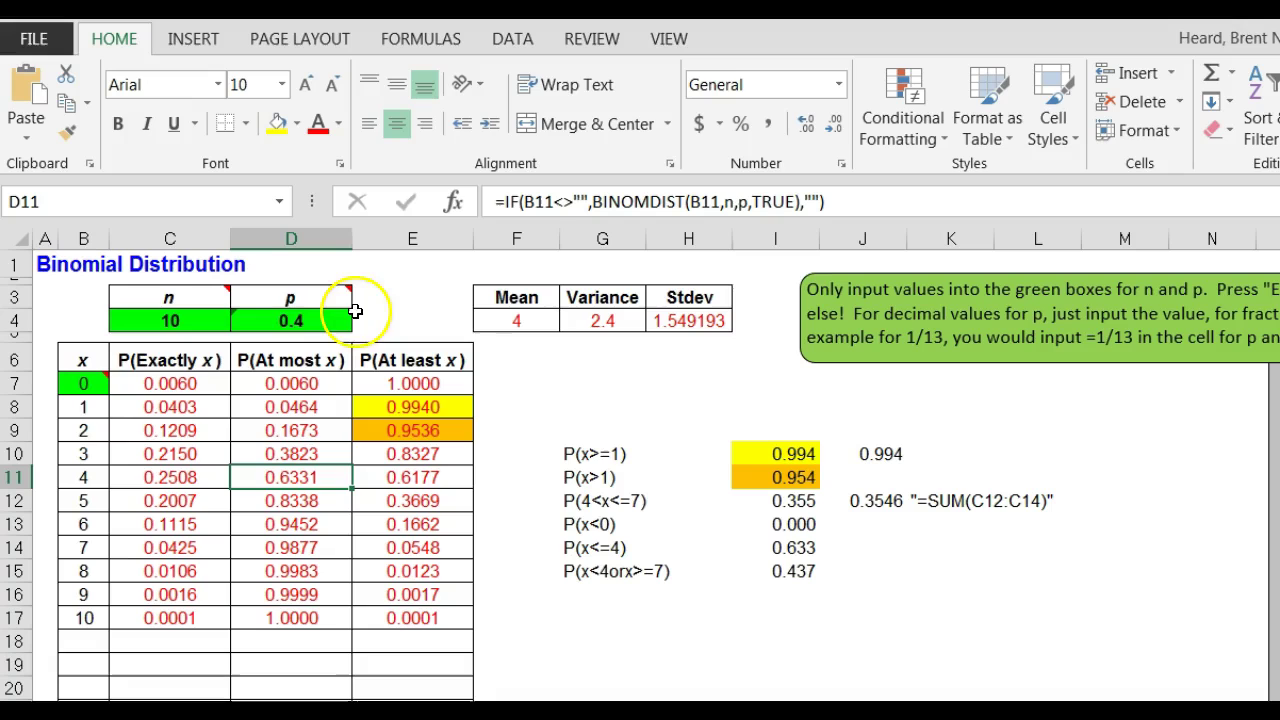
pyautogui.click(385, 510)
pyautogui.click(309, 477)
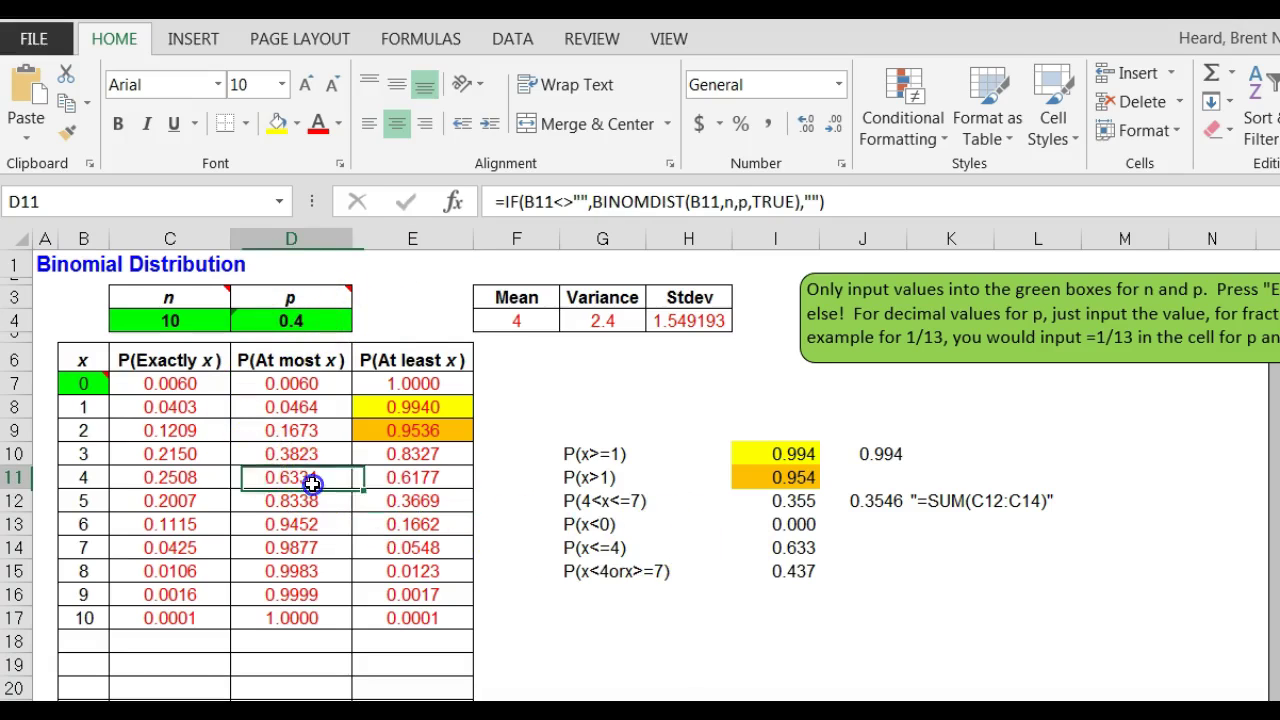
pyautogui.click(296, 123)
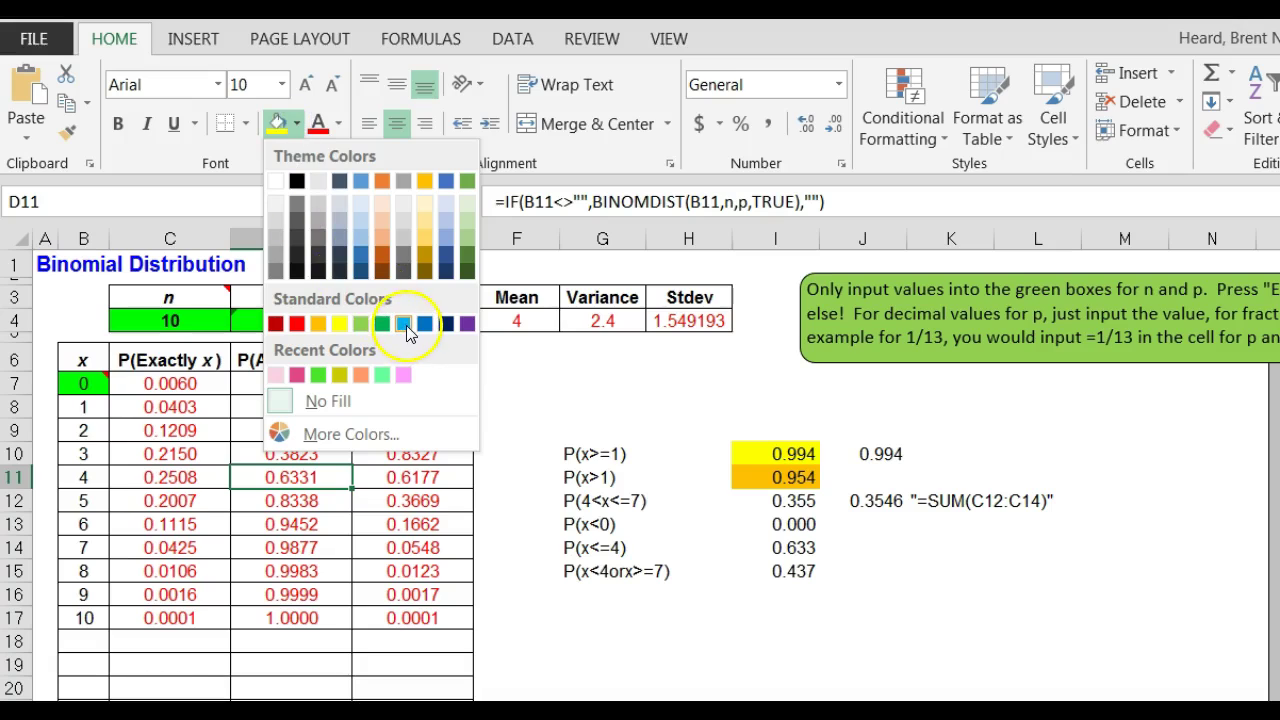
pyautogui.press('Escape')
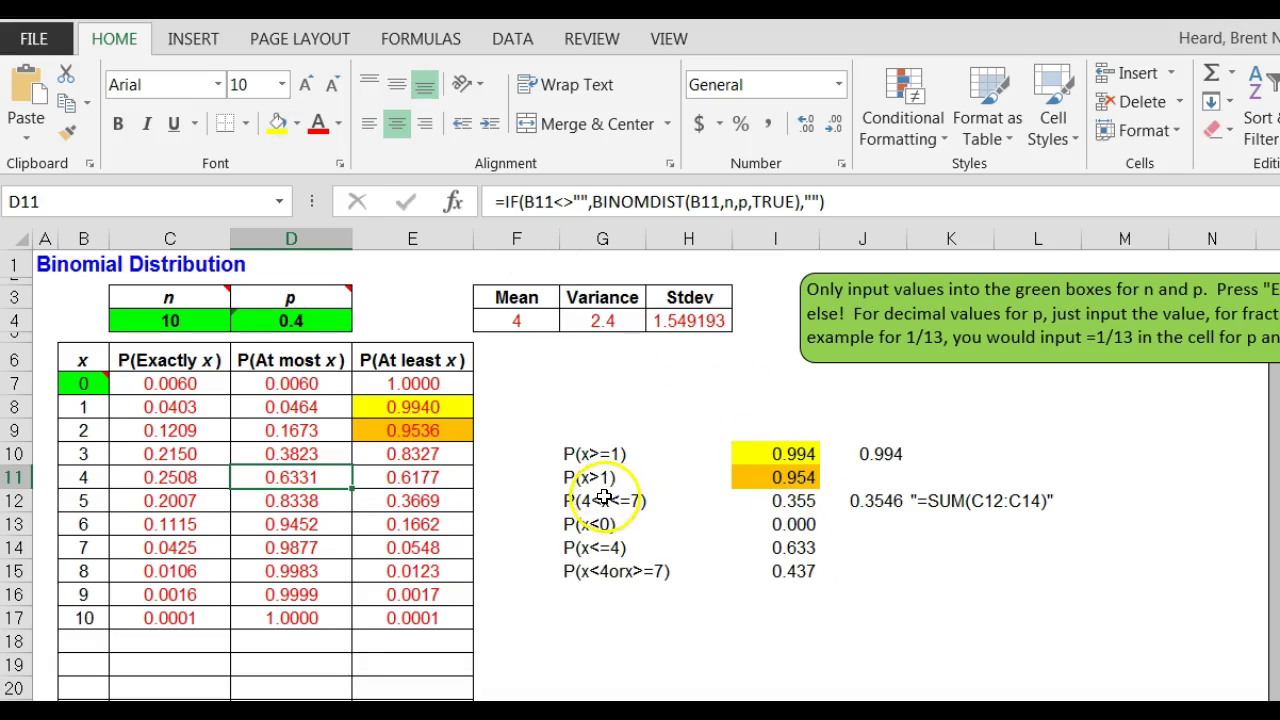
pyautogui.click(748, 544)
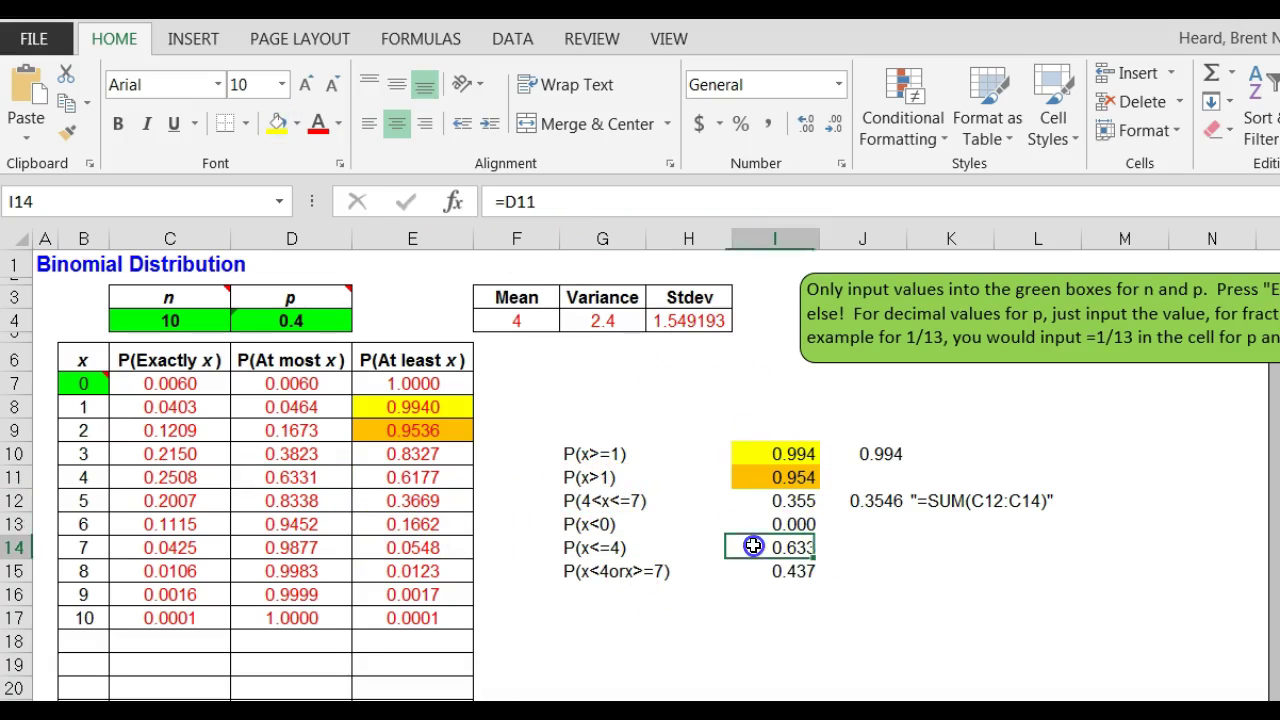
pyautogui.click(297, 125)
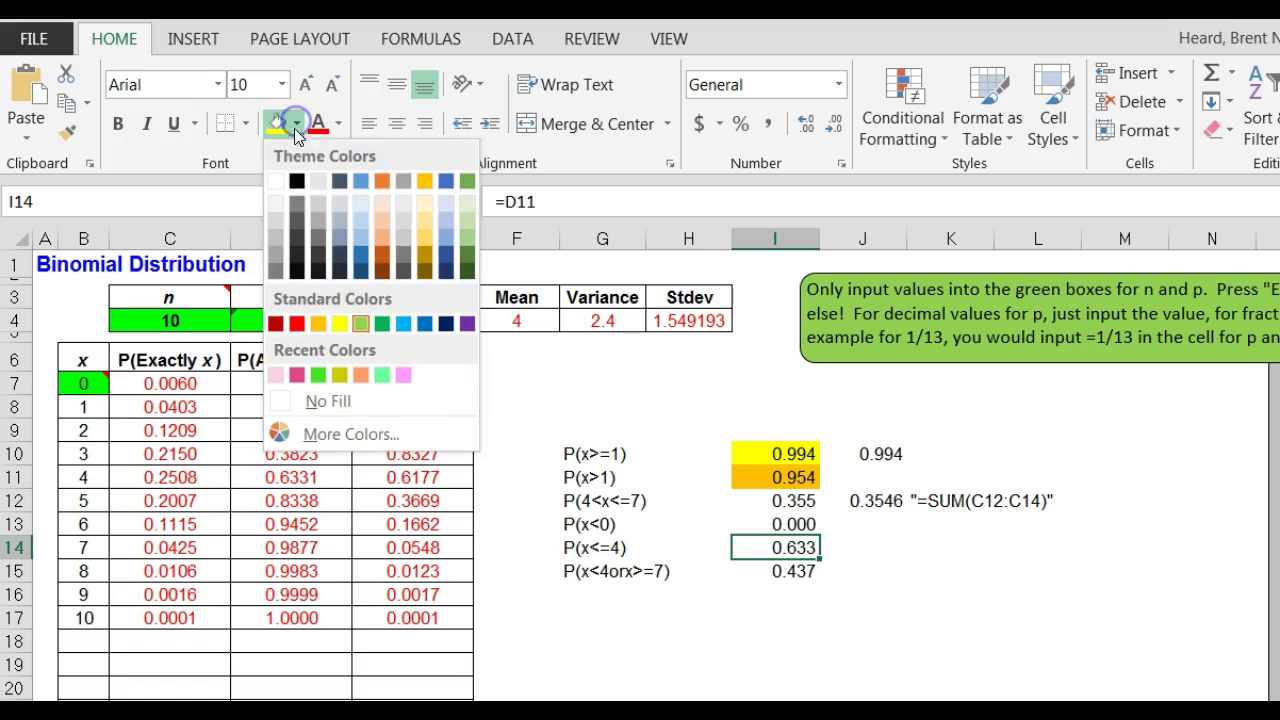
pyautogui.click(396, 318)
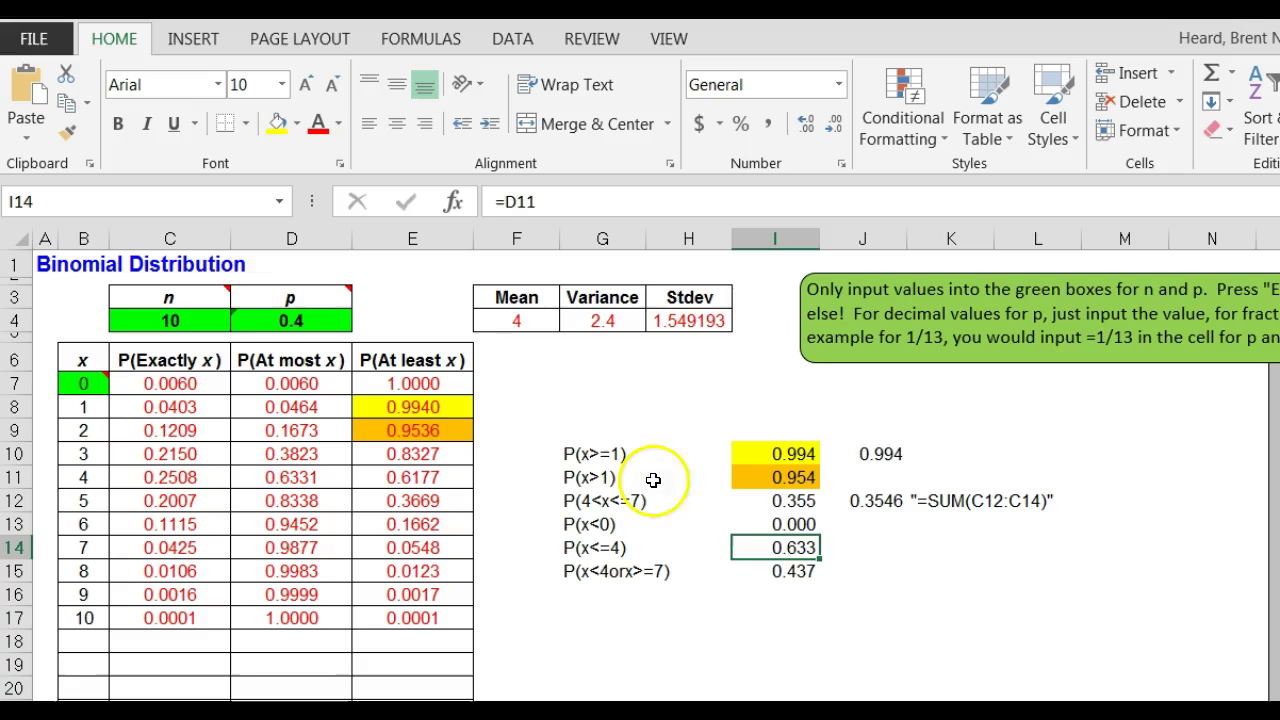
pyautogui.click(766, 592)
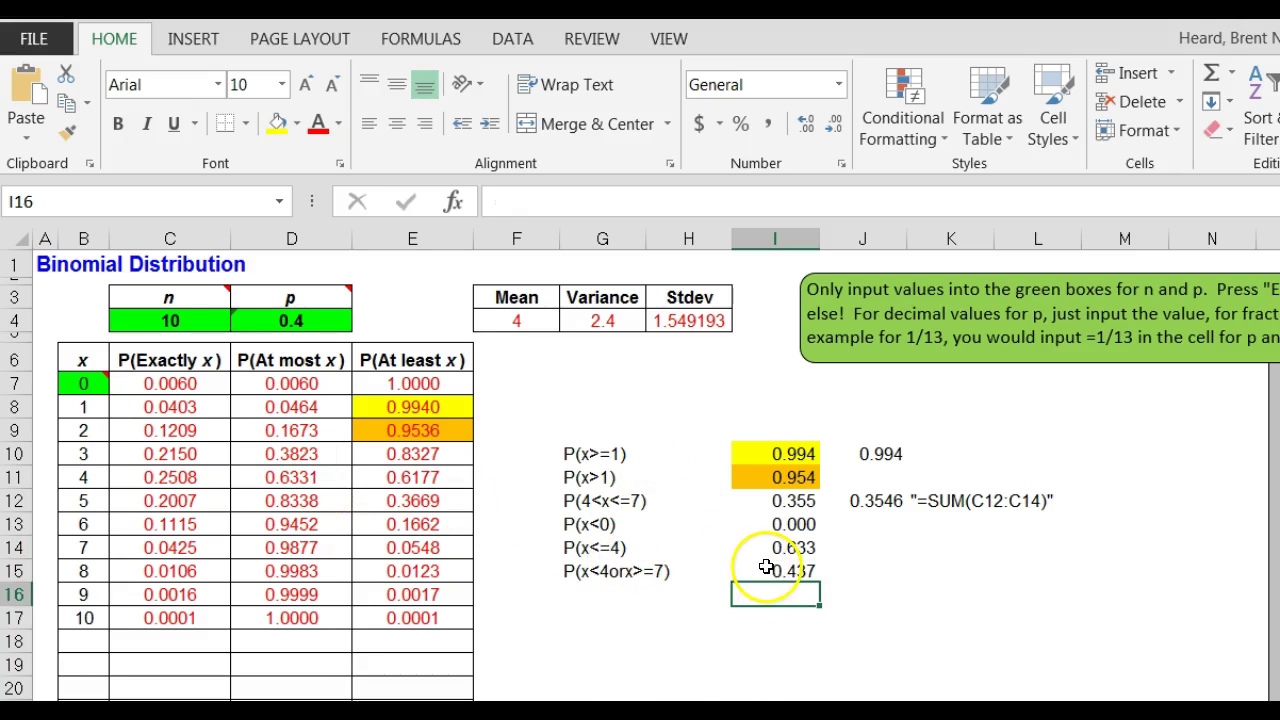
pyautogui.click(295, 479)
pyautogui.click(295, 480)
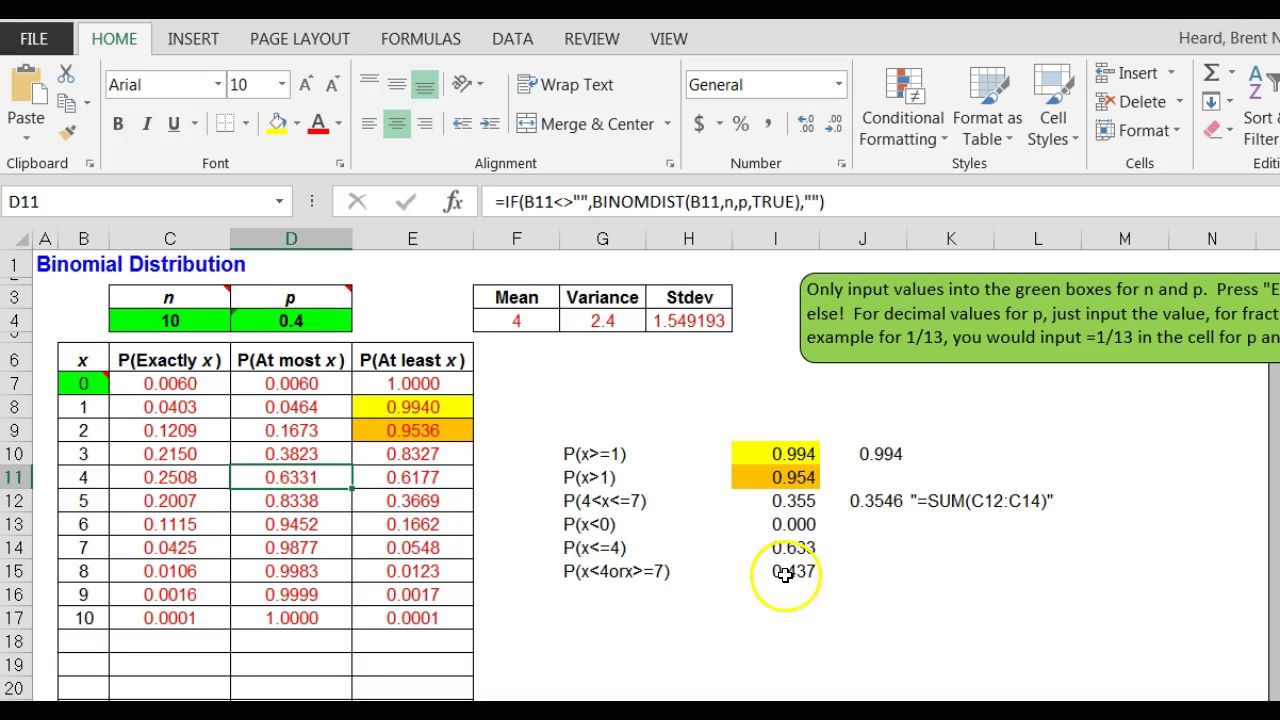
pyautogui.click(879, 572)
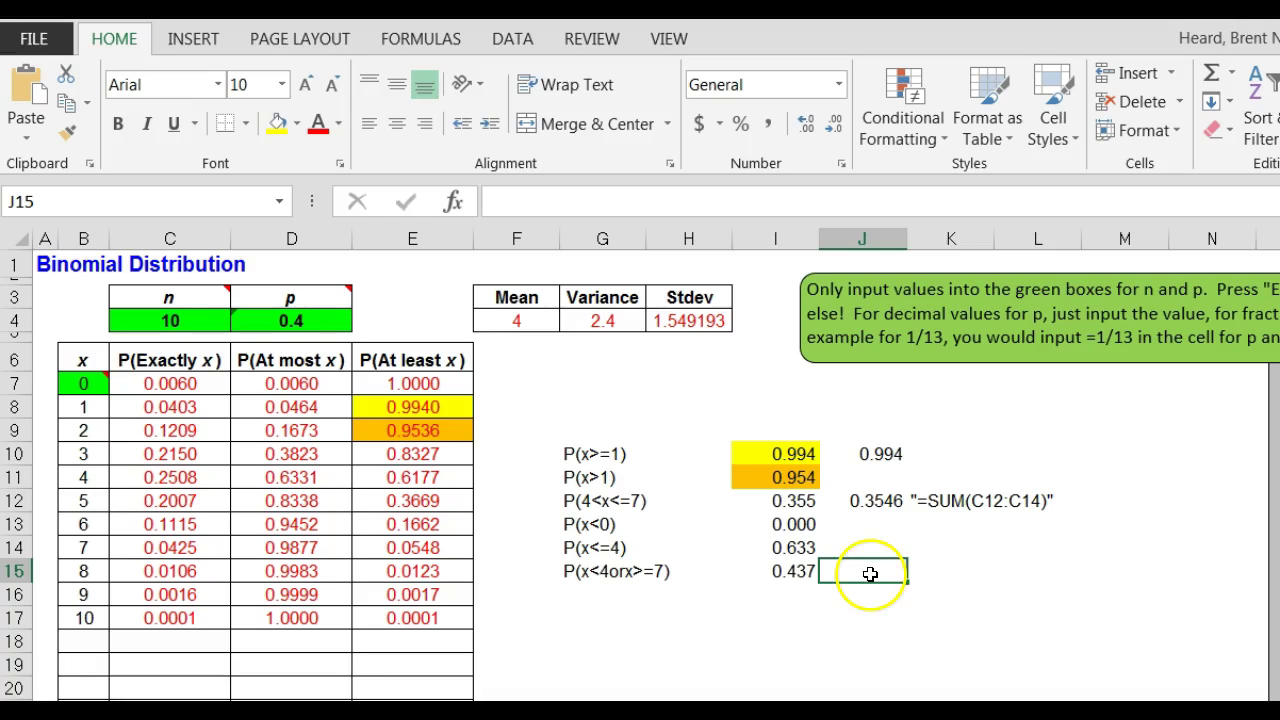
# Step: Delete the formula text label beside the 0.3546 result
pyautogui.press('Up')
pyautogui.press('Up')
pyautogui.press('Up')
pyautogui.press('Right')
pyautogui.press('BackSpace')
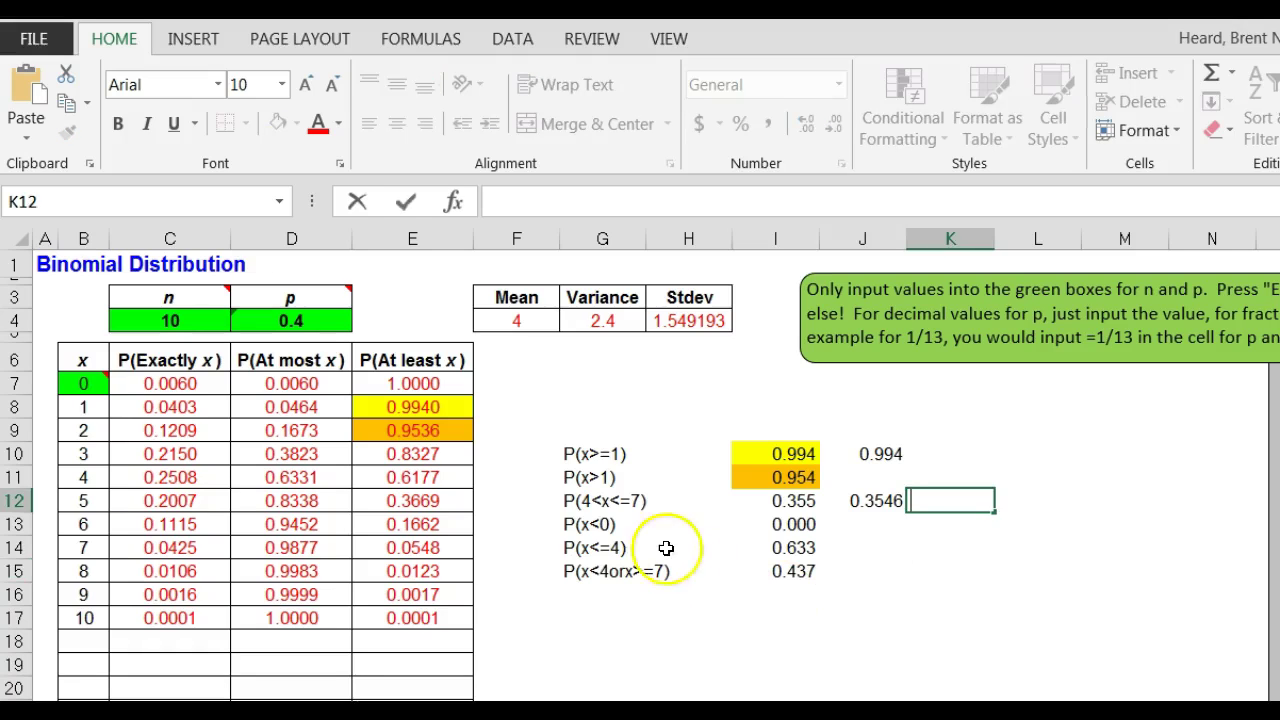
# Step: Fill the P(x<=4) answer I14 and its source D11 light blue
pyautogui.click(786, 552)
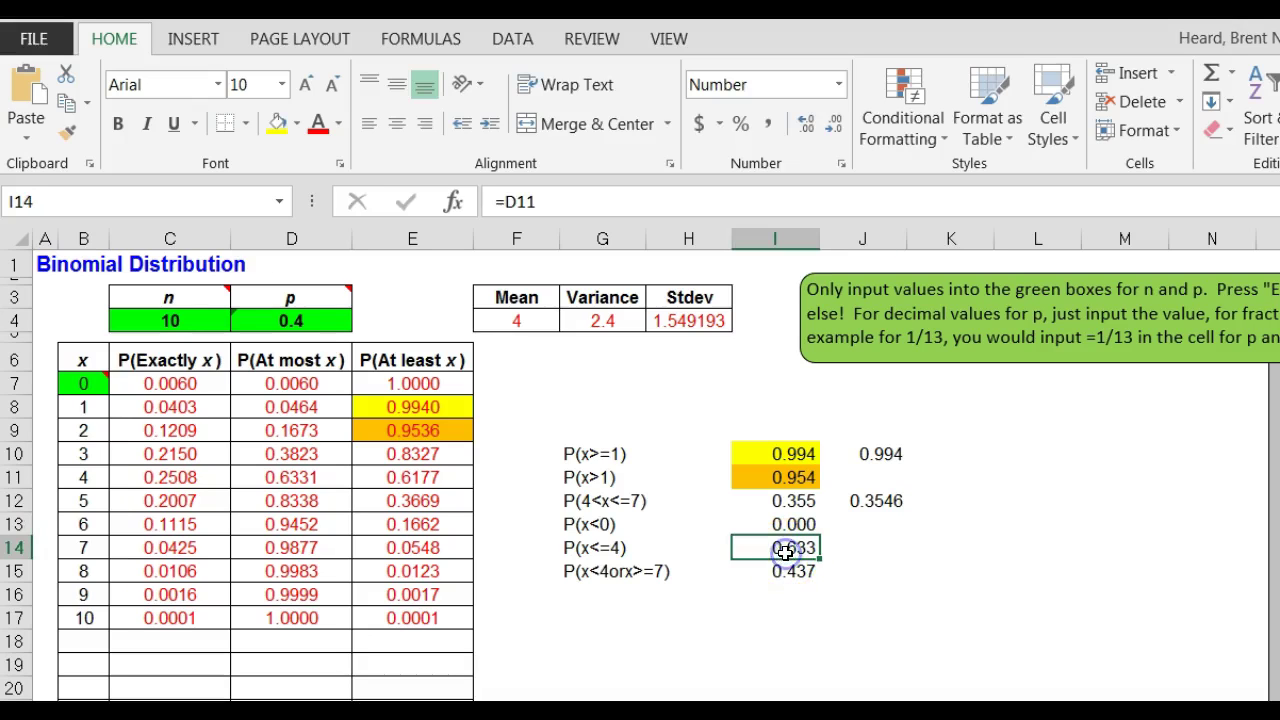
pyautogui.click(297, 123)
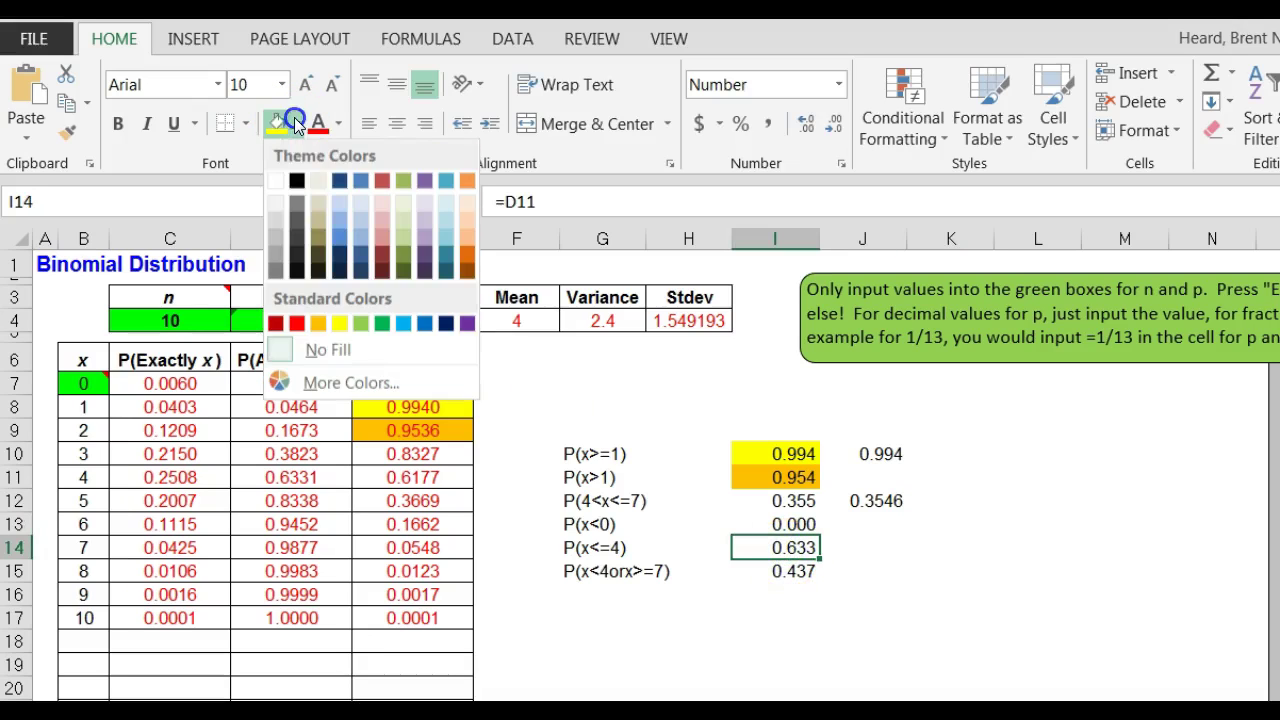
pyautogui.click(412, 324)
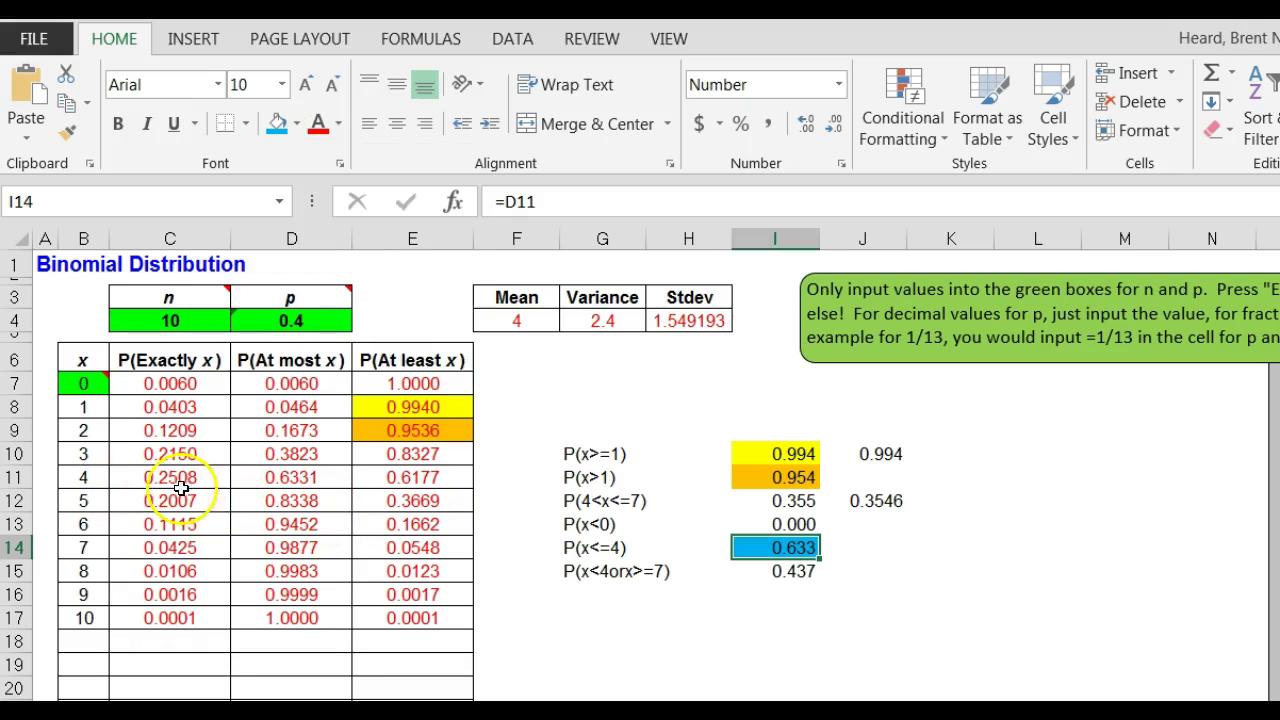
pyautogui.click(272, 477)
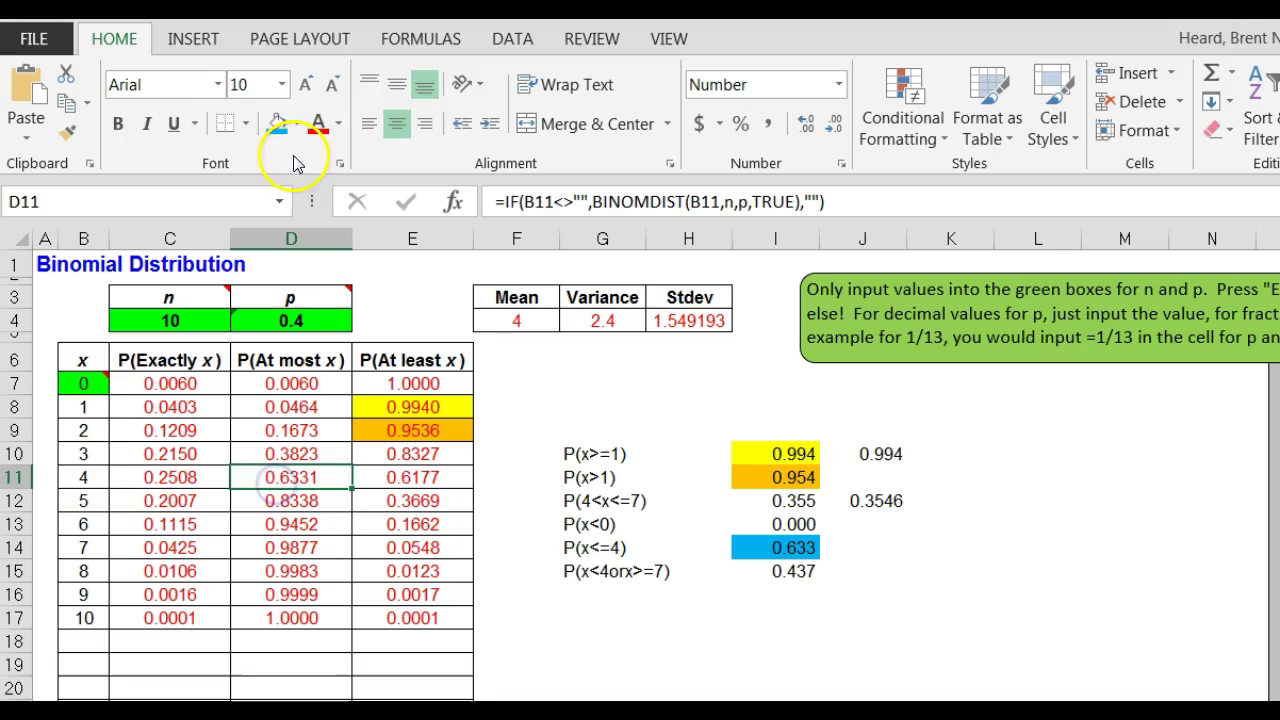
pyautogui.click(277, 123)
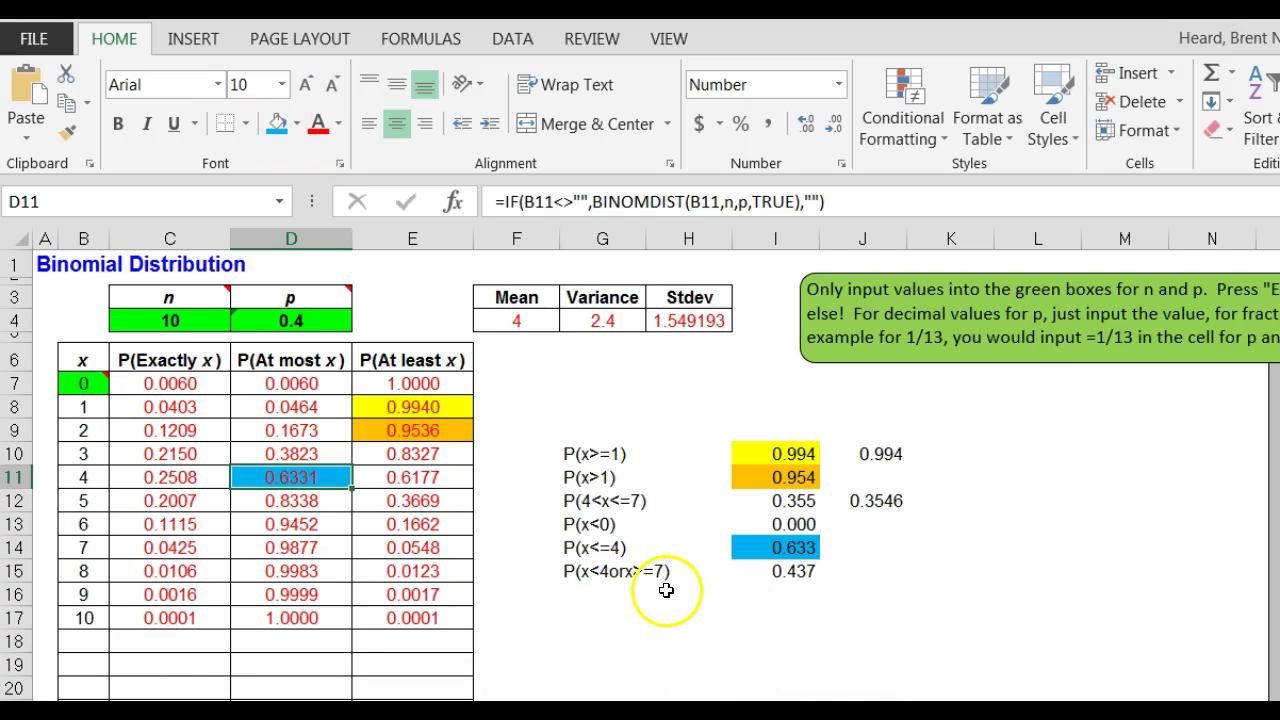
# Step: Start a =sum entry in J15 over C7:C10 for P(x<4 or x>=7), showing #NAME?
pyautogui.click(879, 576)
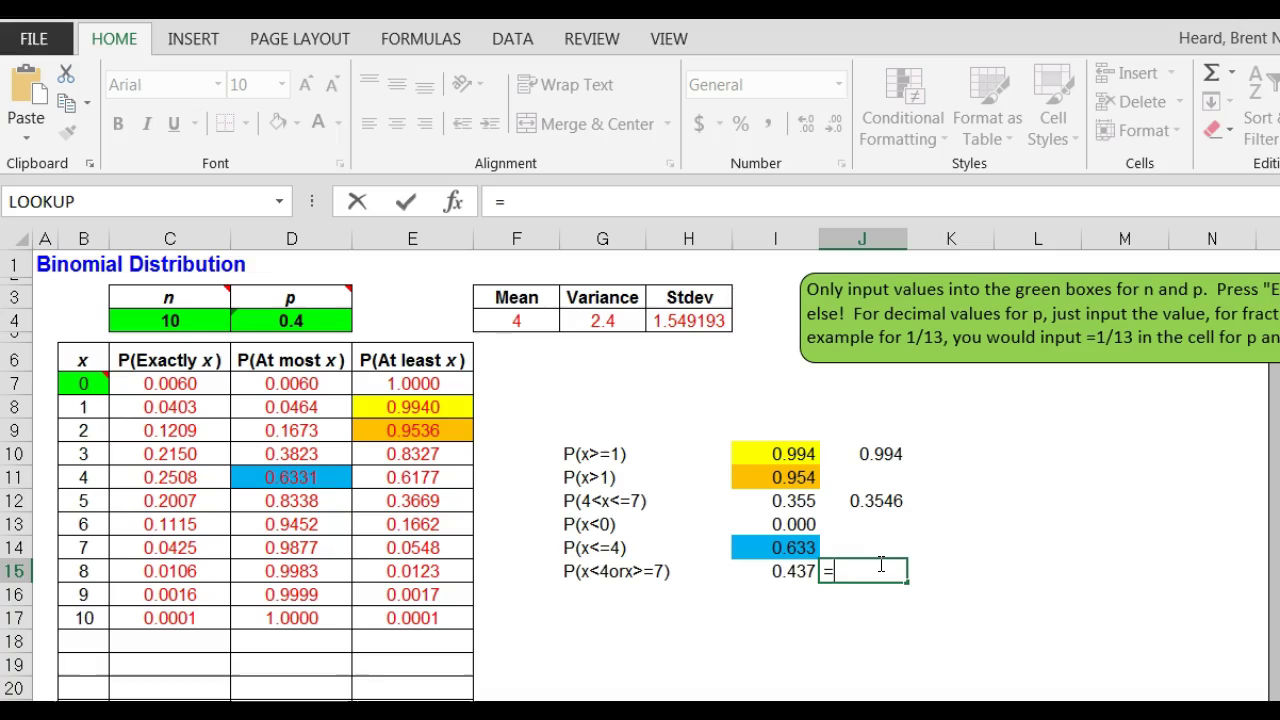
pyautogui.write('=sum')
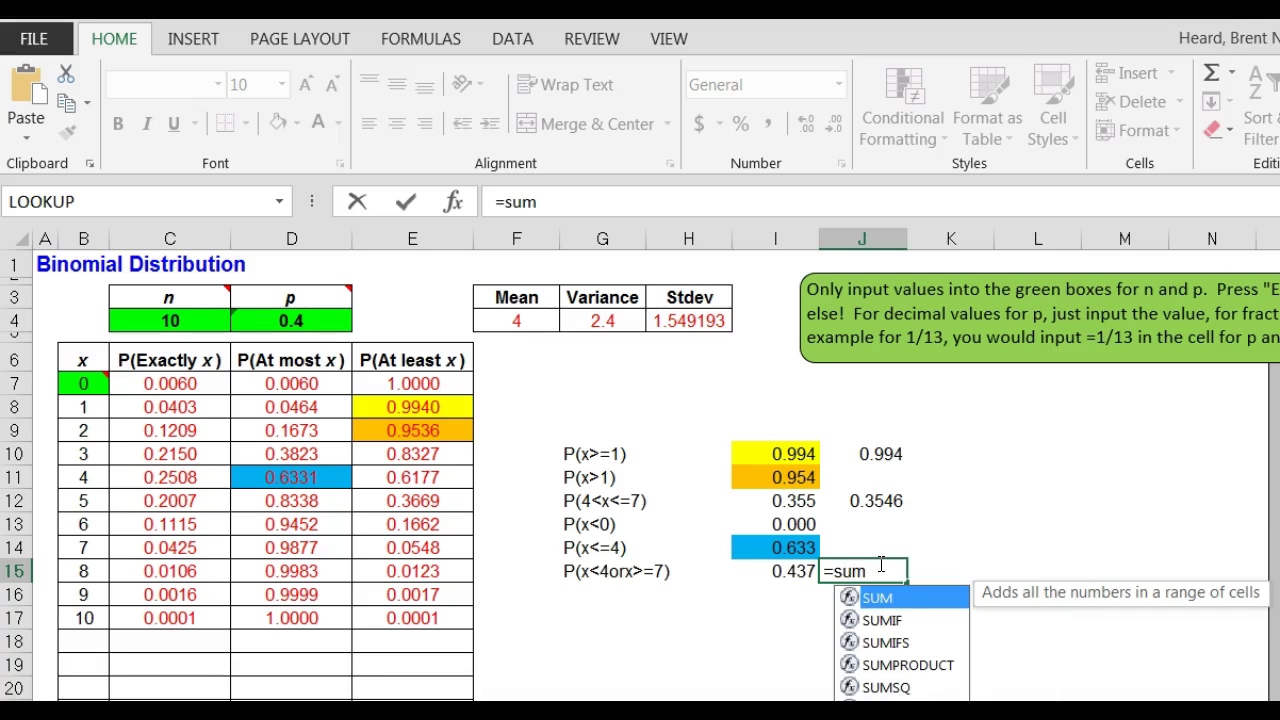
pyautogui.click(176, 384)
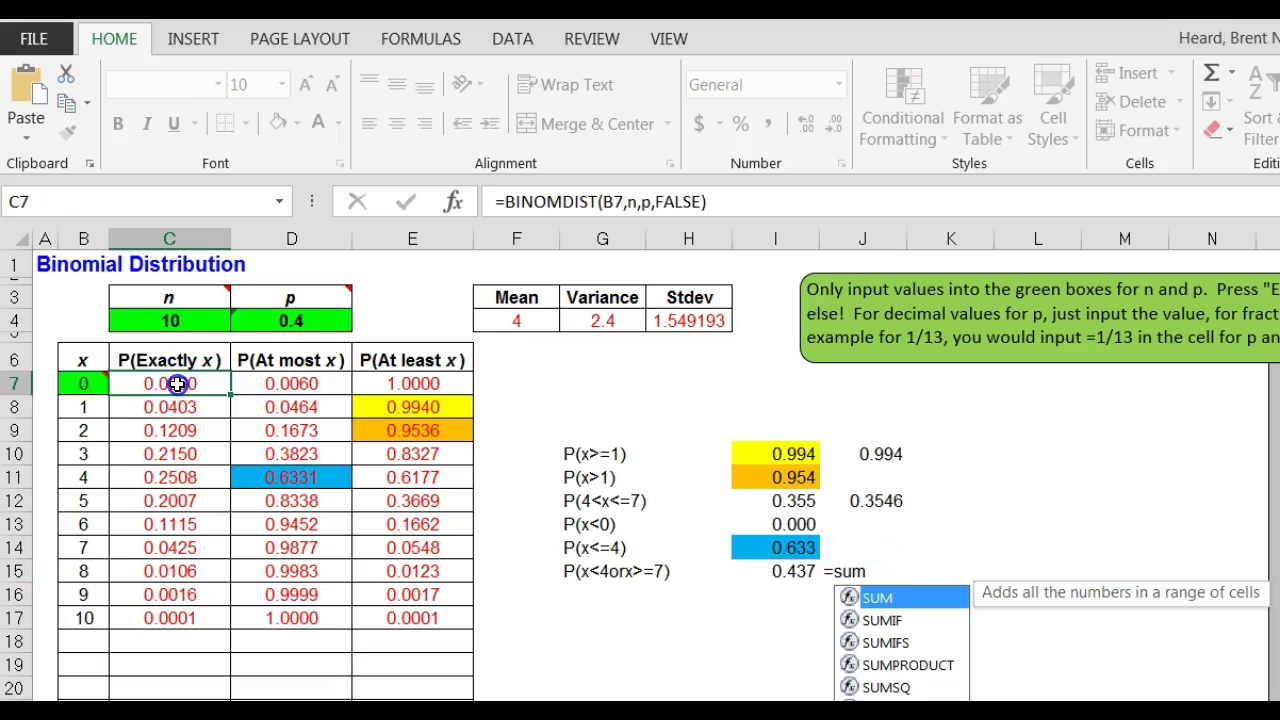
pyautogui.moveTo(176, 390); pyautogui.dragTo(171, 458)
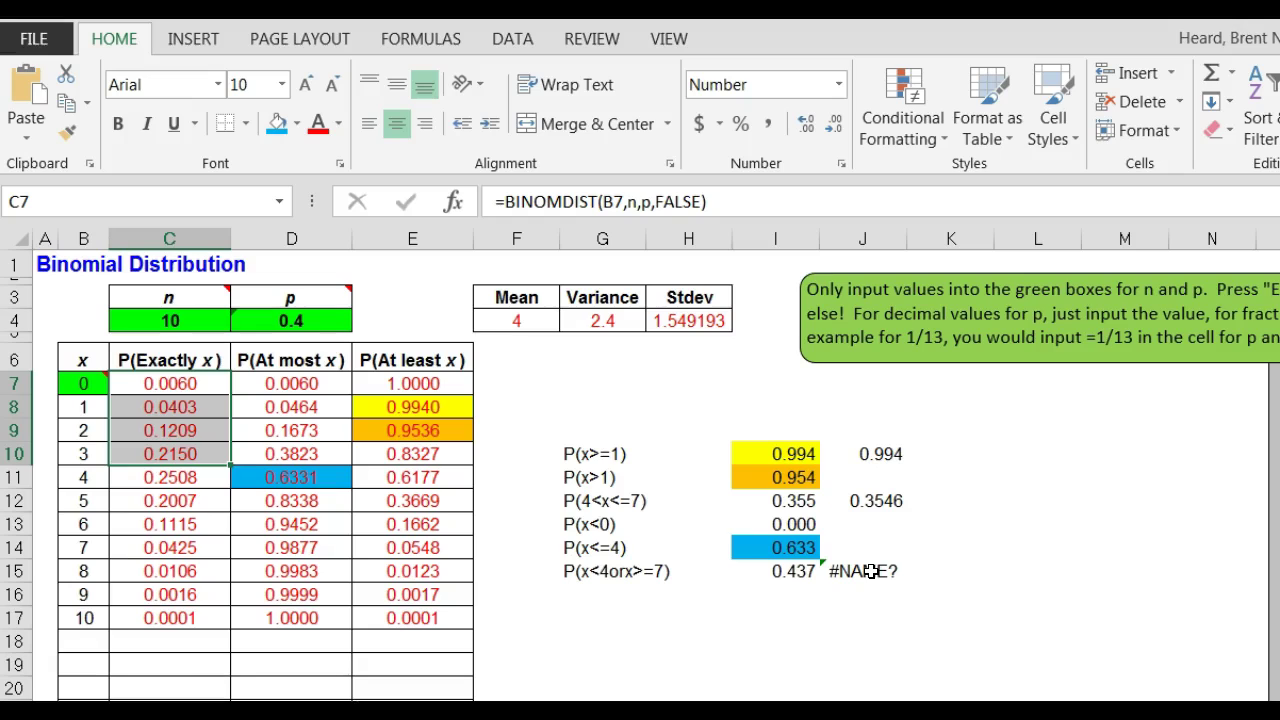
pyautogui.click(871, 571)
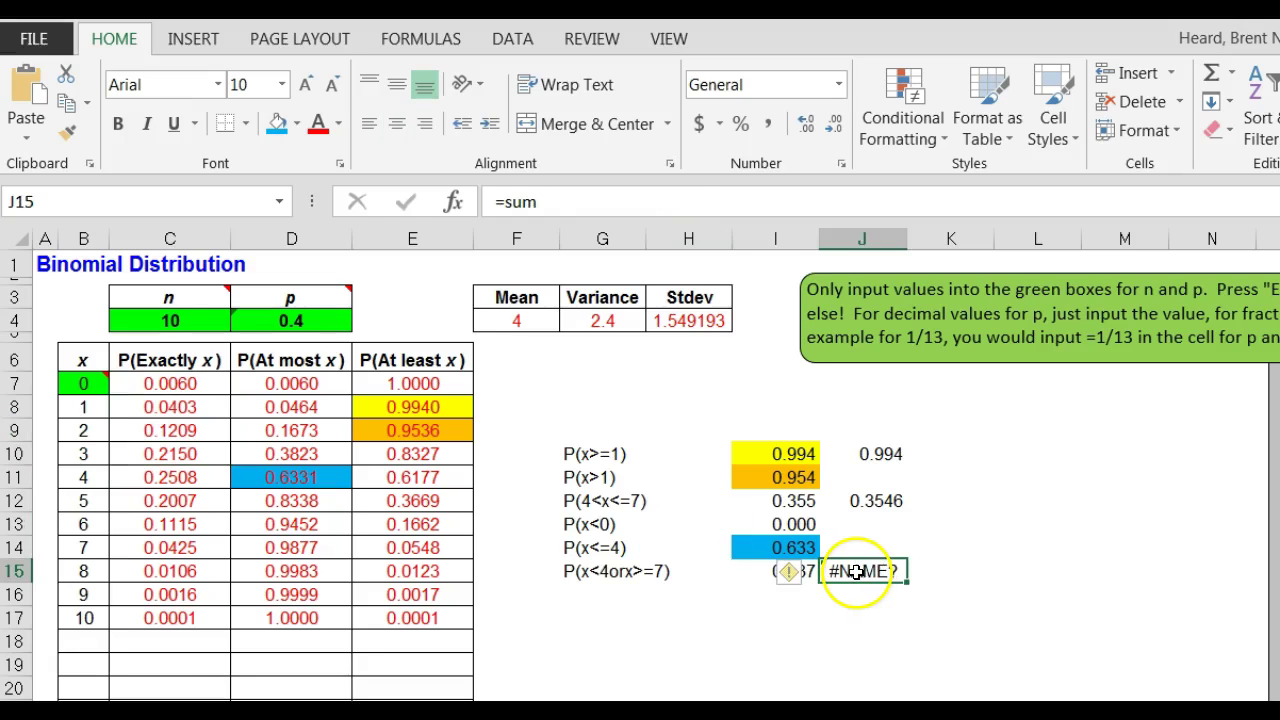
# Step: Replace J15 with =SUM(C7:C10)+SUM(C14:C17), giving 0.4370
pyautogui.press('BackSpace')
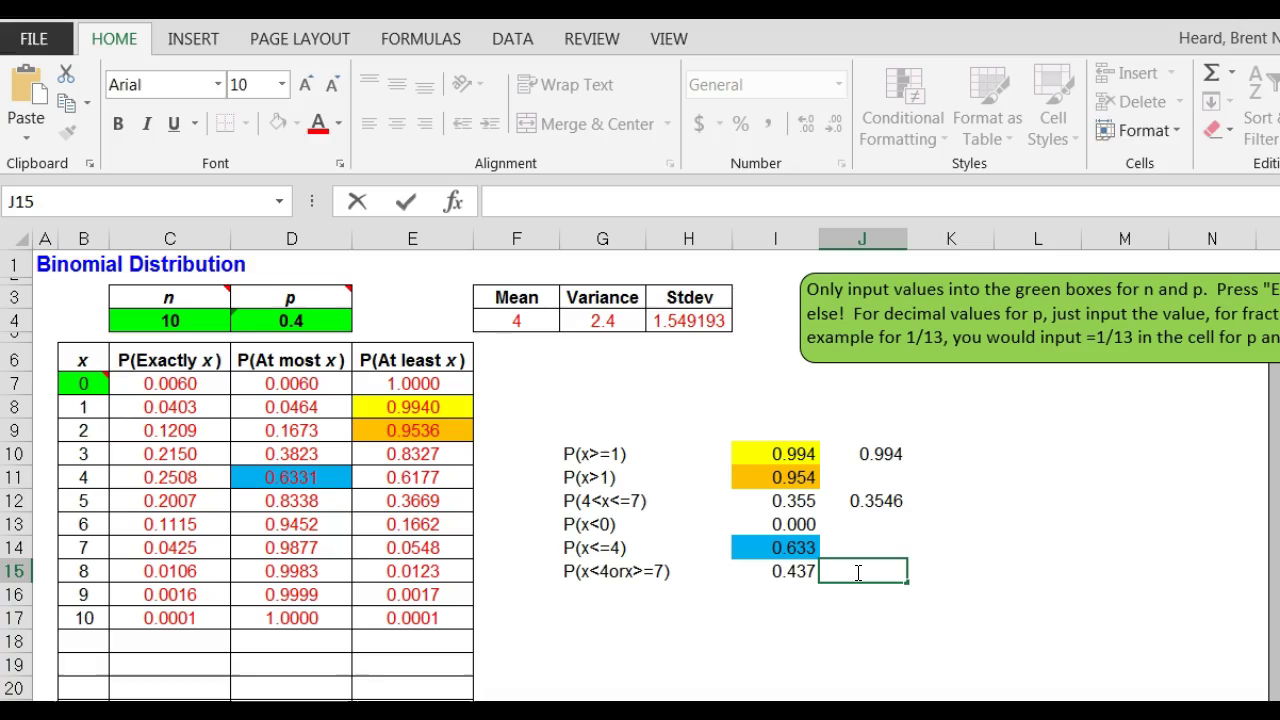
pyautogui.write('=su')
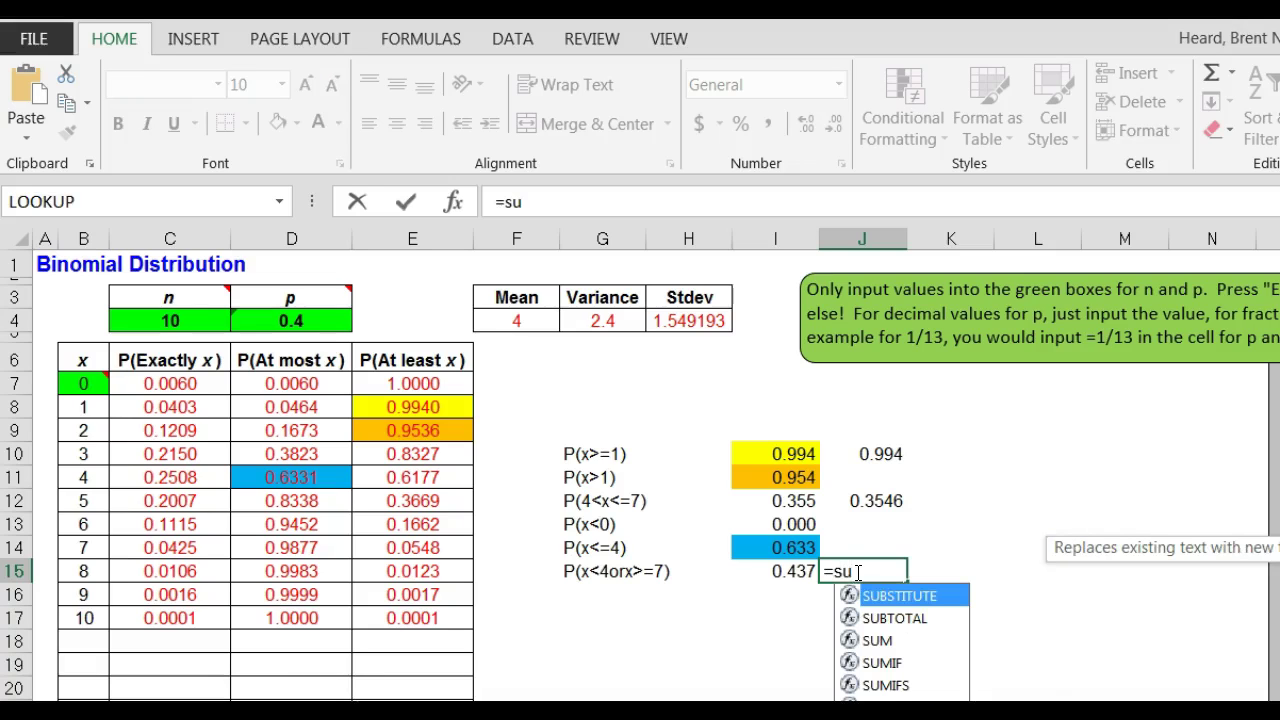
pyautogui.doubleClick(885, 640)
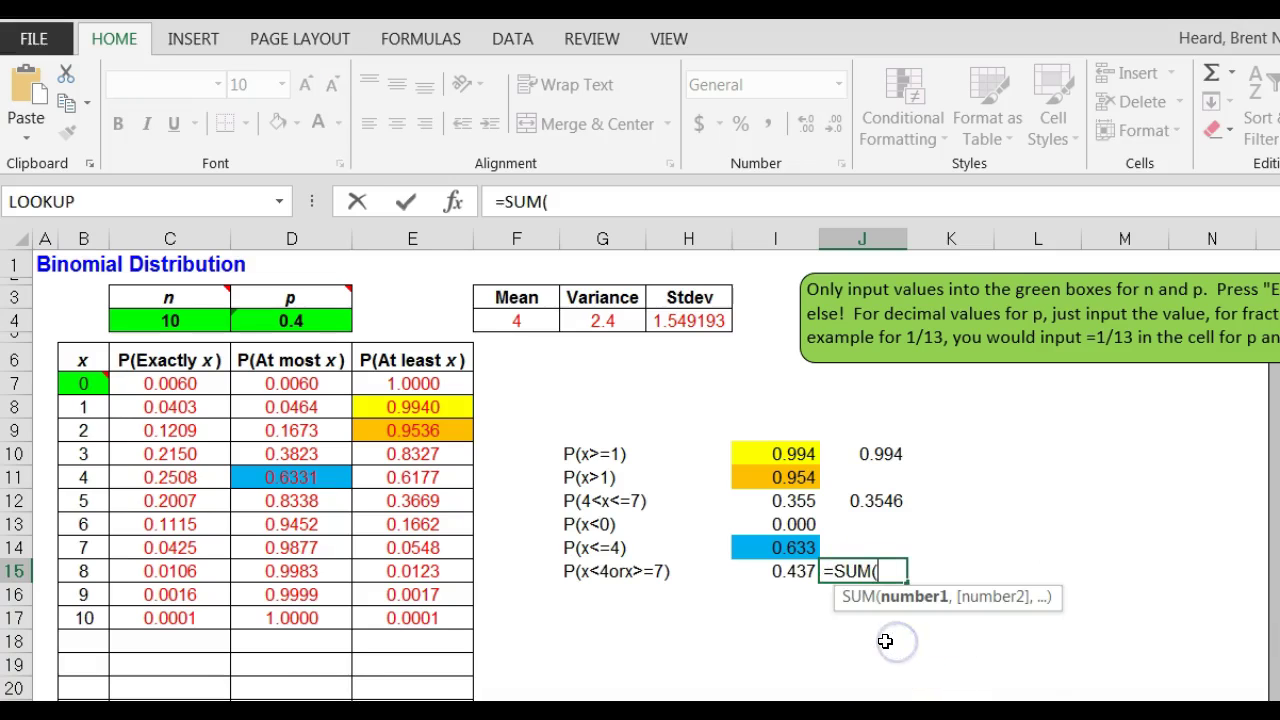
pyautogui.click(168, 388)
pyautogui.moveTo(168, 388); pyautogui.dragTo(175, 444)
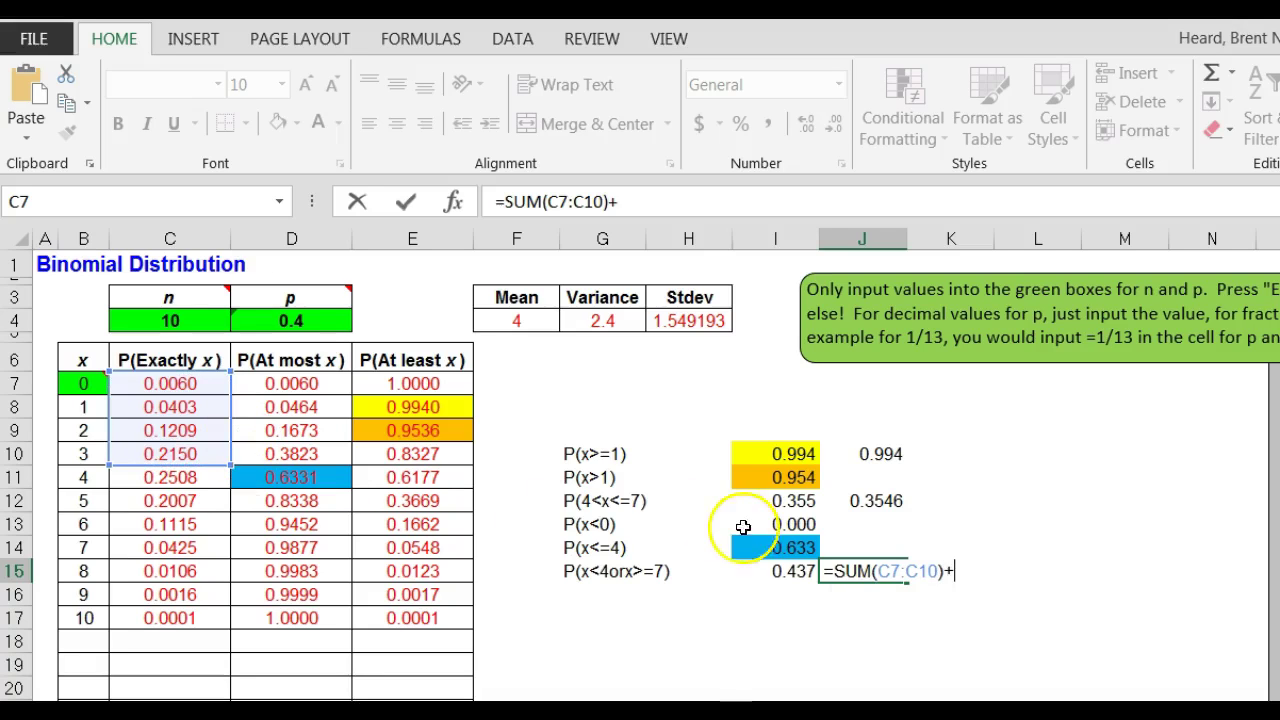
pyautogui.write('sum')
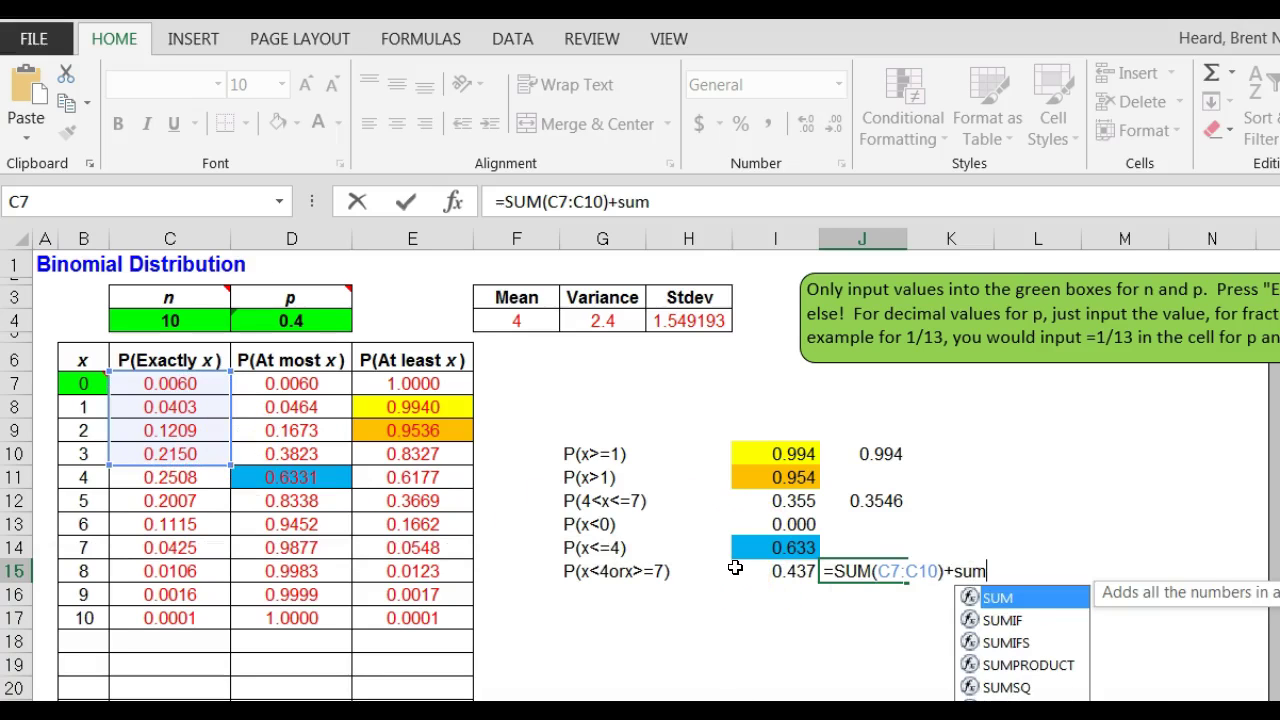
pyautogui.doubleClick(1000, 598)
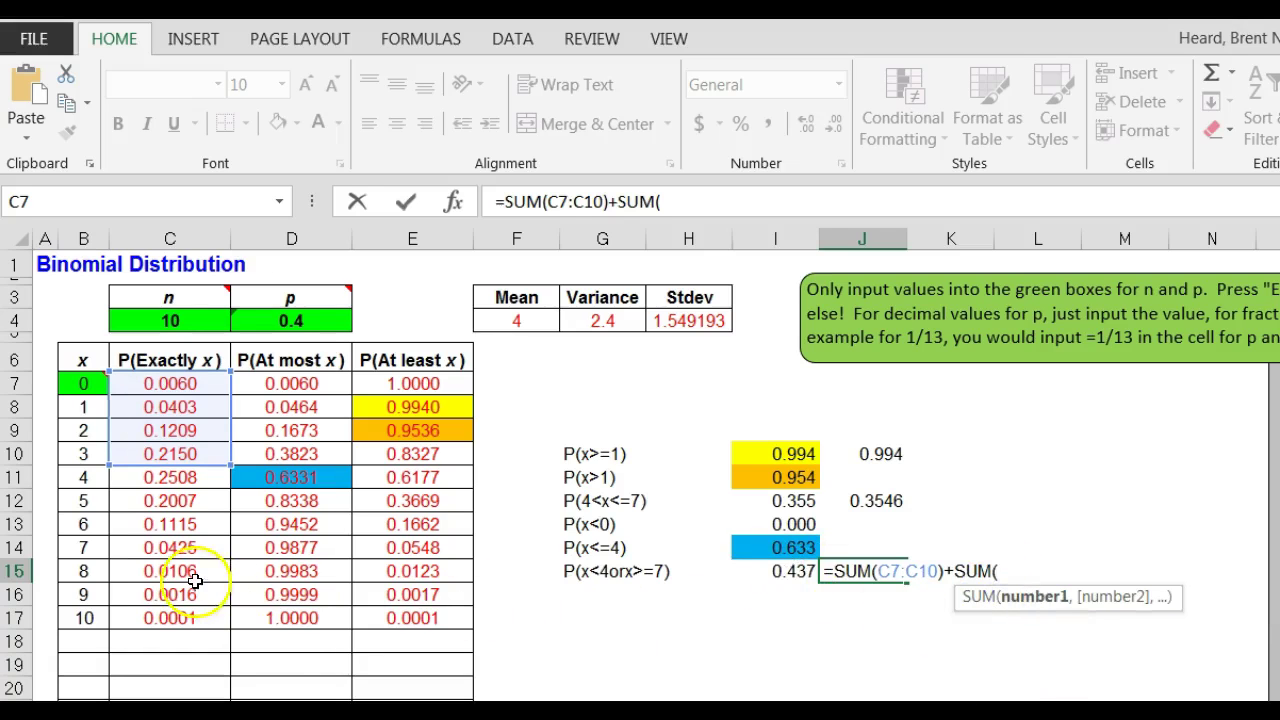
pyautogui.moveTo(172, 545); pyautogui.dragTo(194, 614)
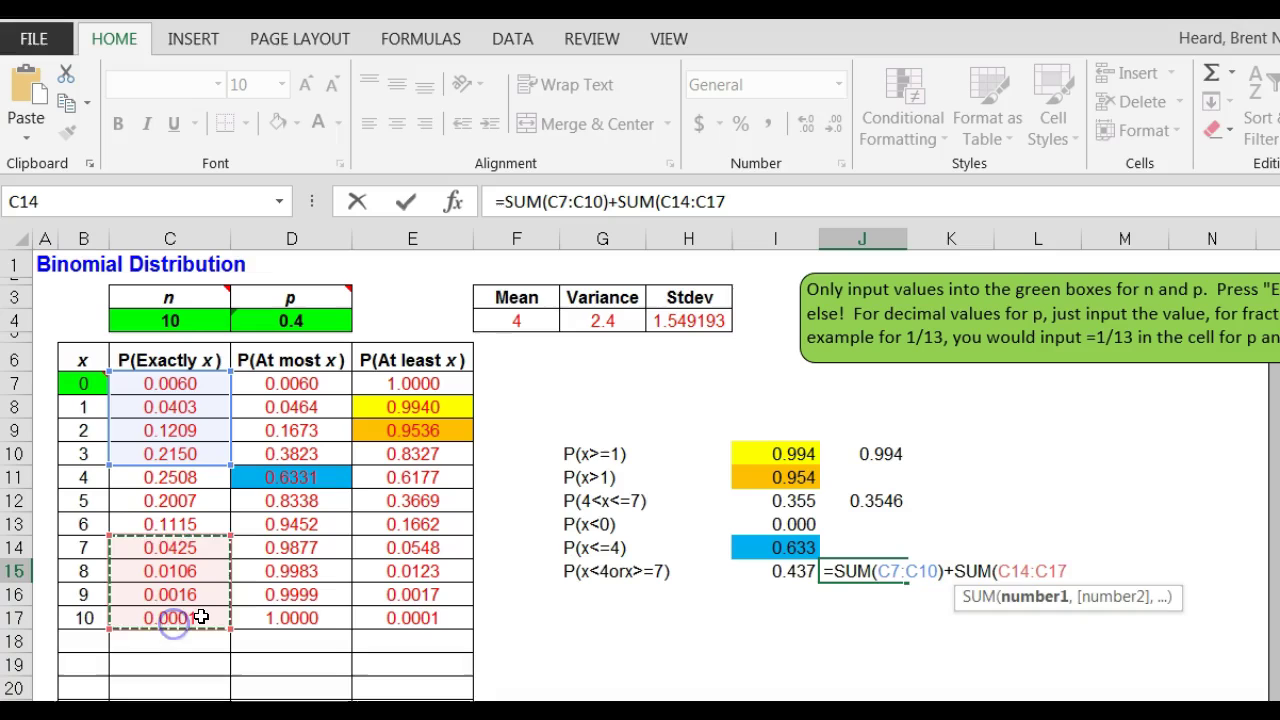
pyautogui.write(')')
pyautogui.press('Return')
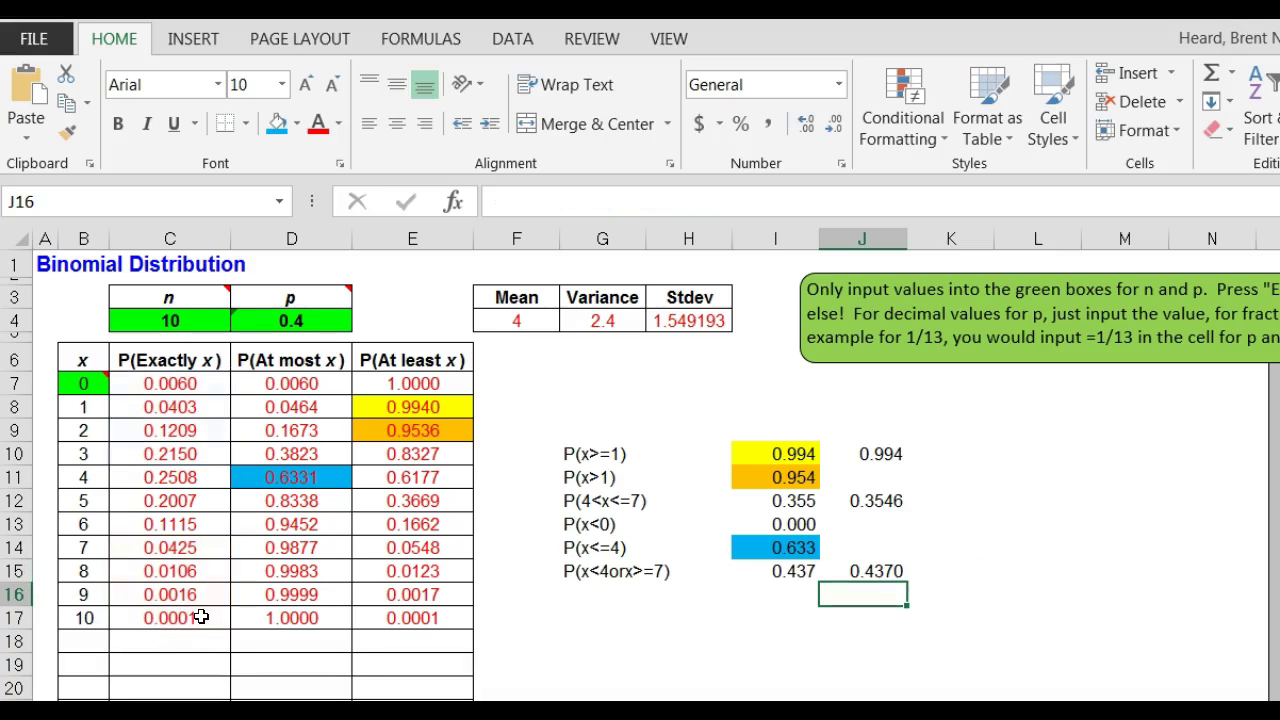
pyautogui.click(876, 573)
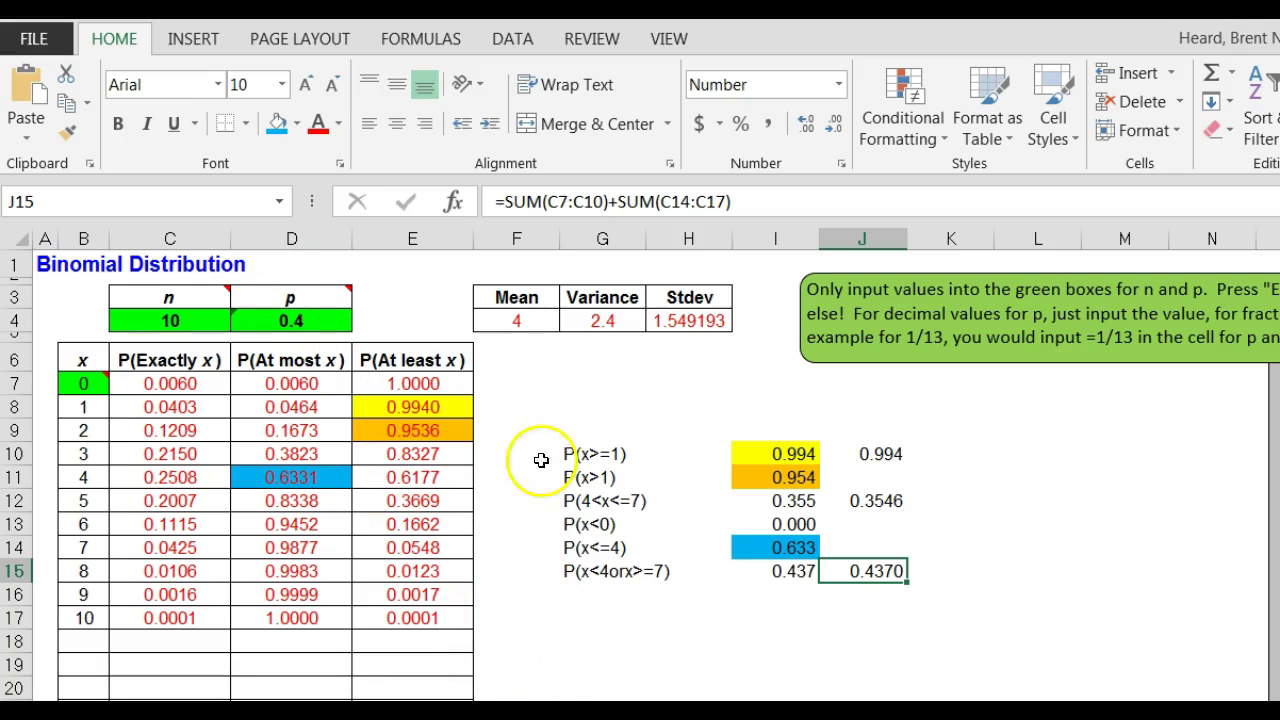
# Step: Leave J15 unfilled and select the x = 0 to 3 probabilities in C7:C10
pyautogui.click(296, 124)
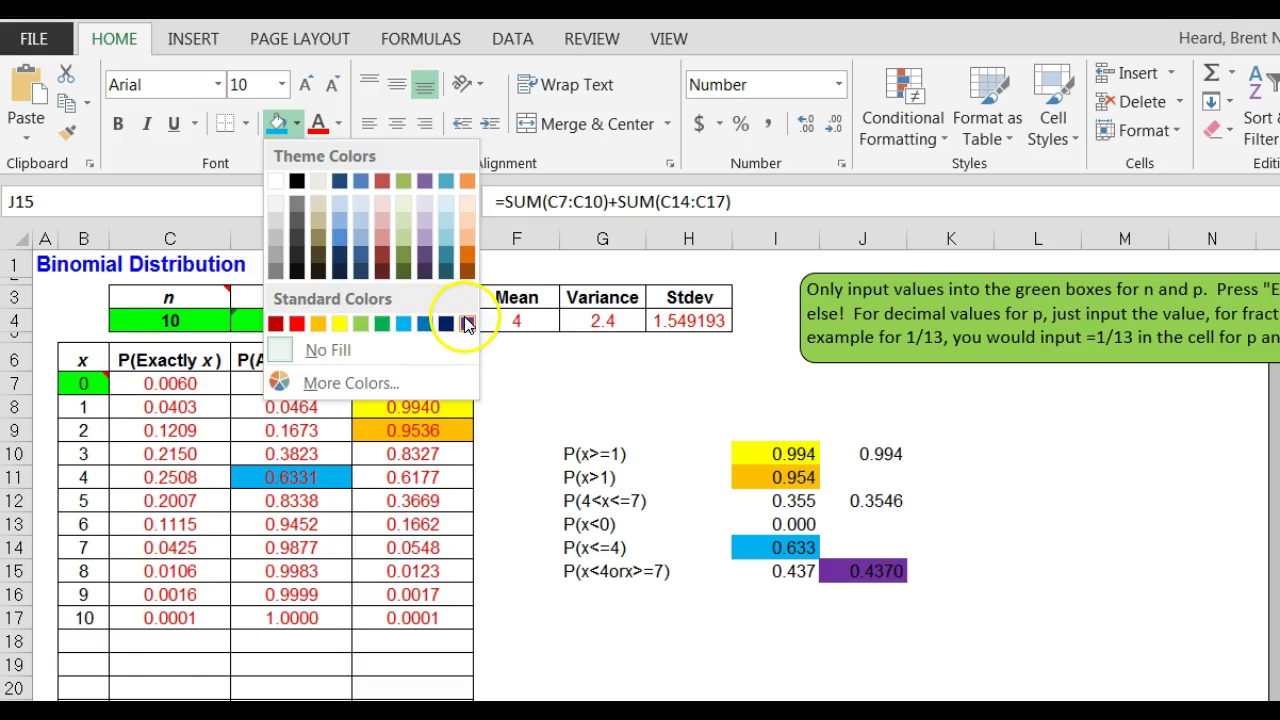
pyautogui.click(185, 382)
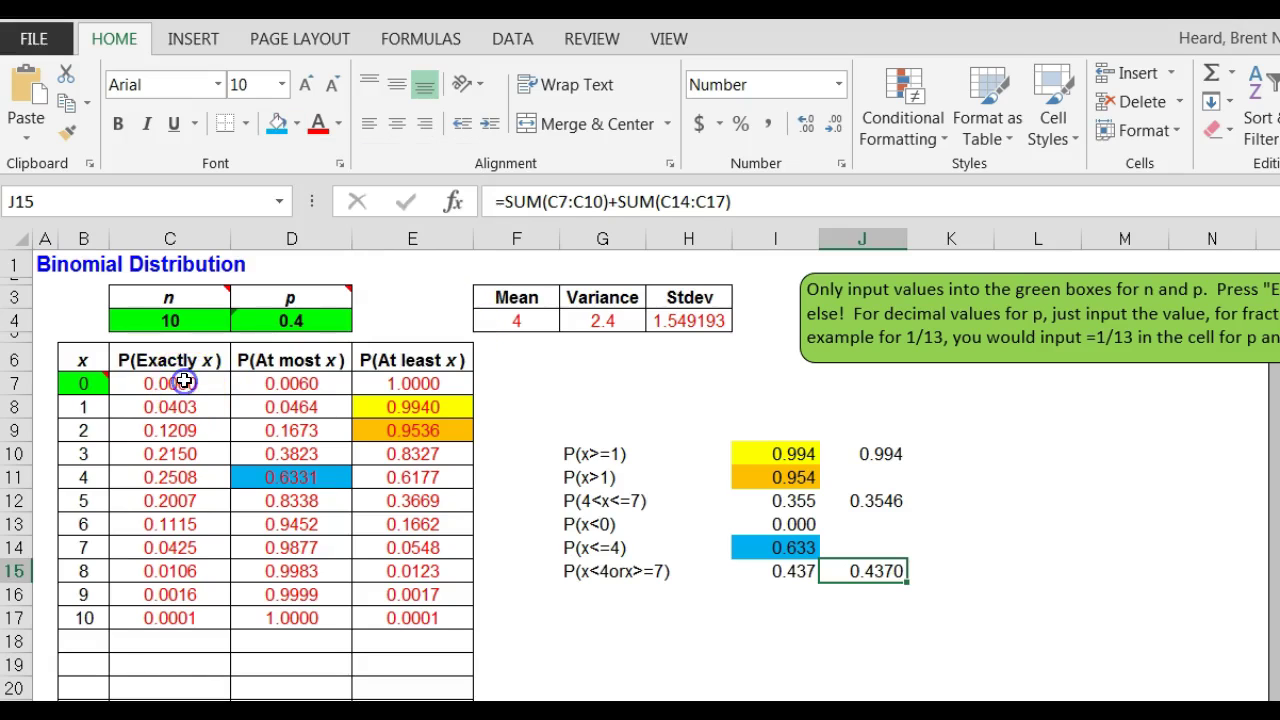
pyautogui.moveTo(185, 382); pyautogui.dragTo(188, 448)
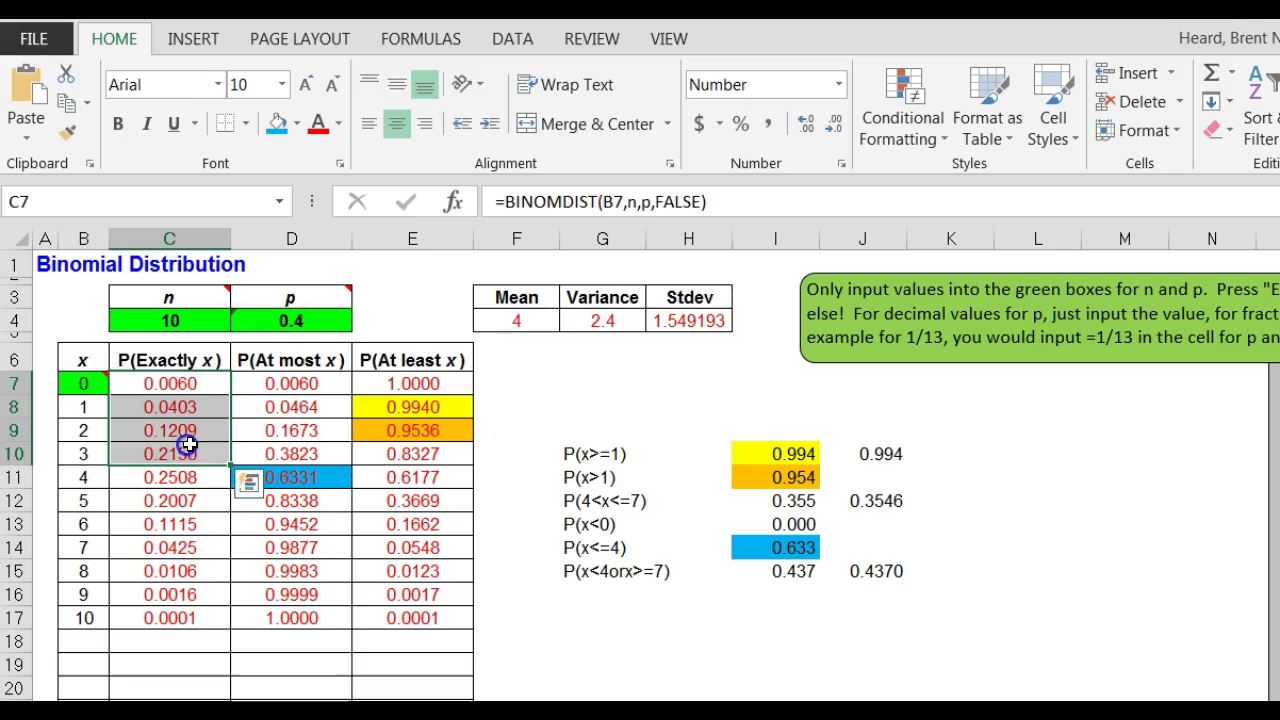
# Step: Fill the x = 0–3 and 7–10 probabilities (C7:C10, C14:C17) and answer cell J15 purple
pyautogui.click(297, 126)
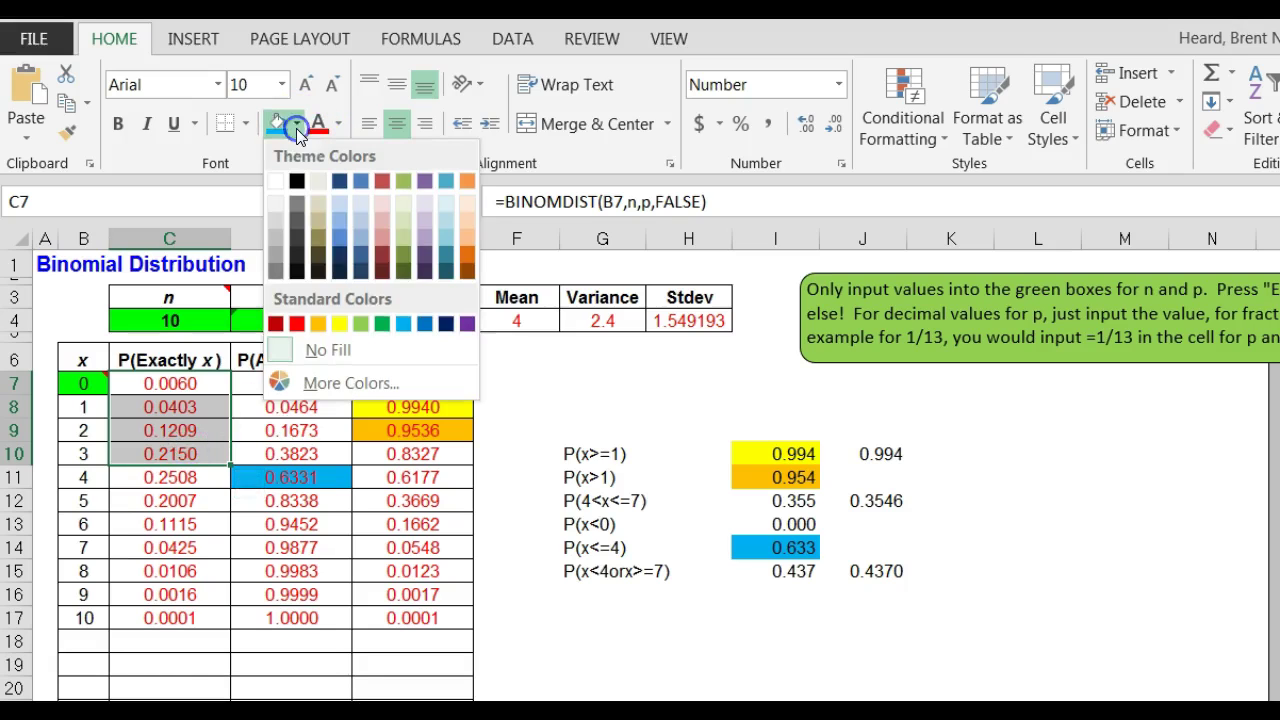
pyautogui.click(467, 325)
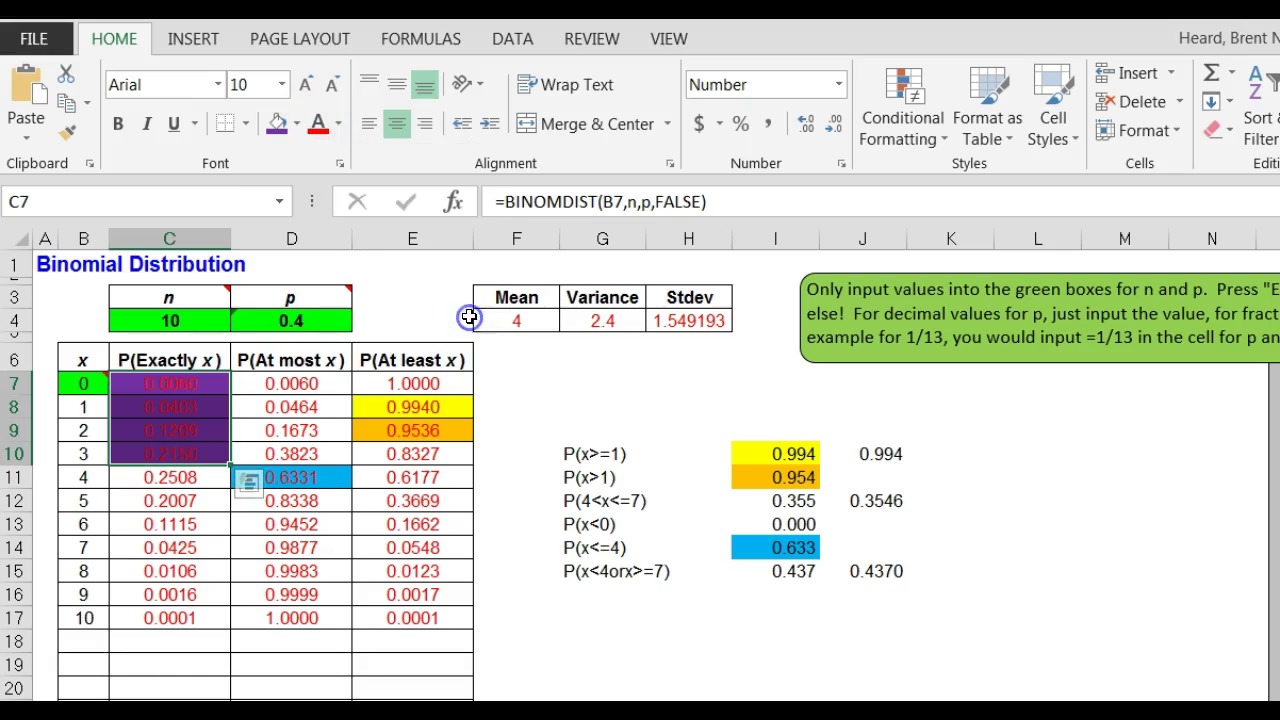
pyautogui.click(182, 548)
pyautogui.moveTo(182, 548); pyautogui.dragTo(183, 620)
pyautogui.click(277, 124)
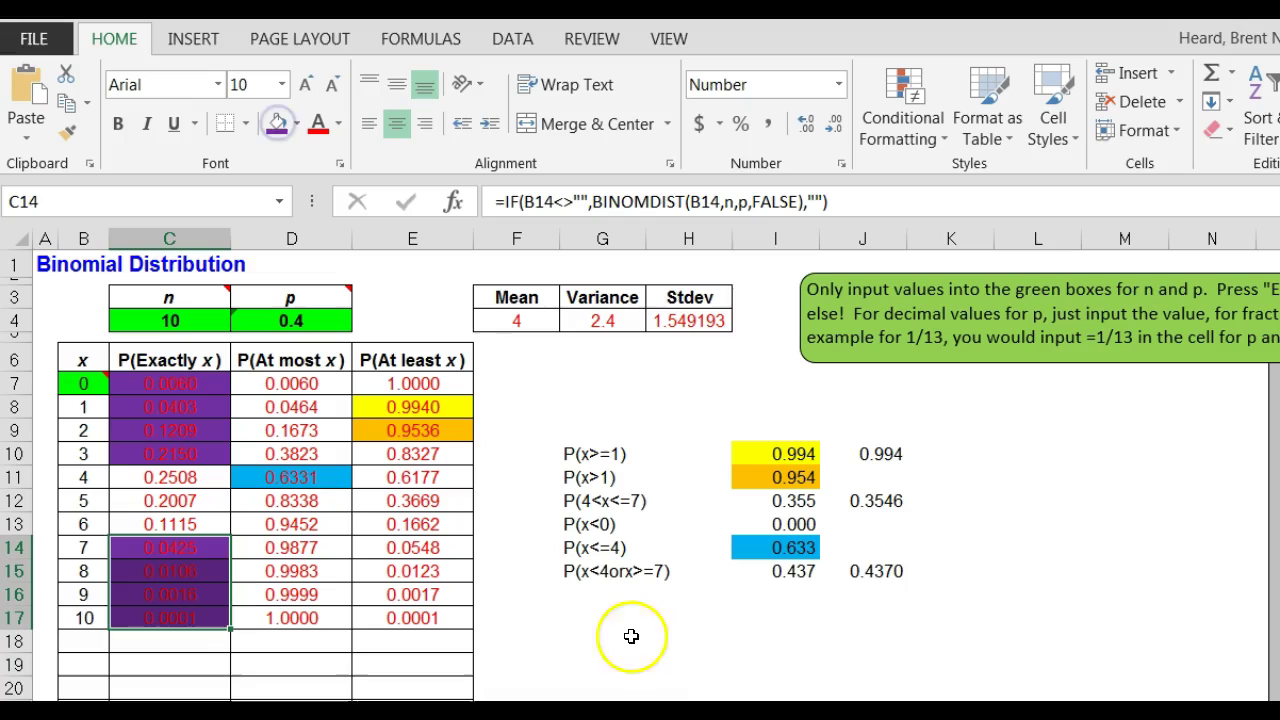
pyautogui.click(875, 575)
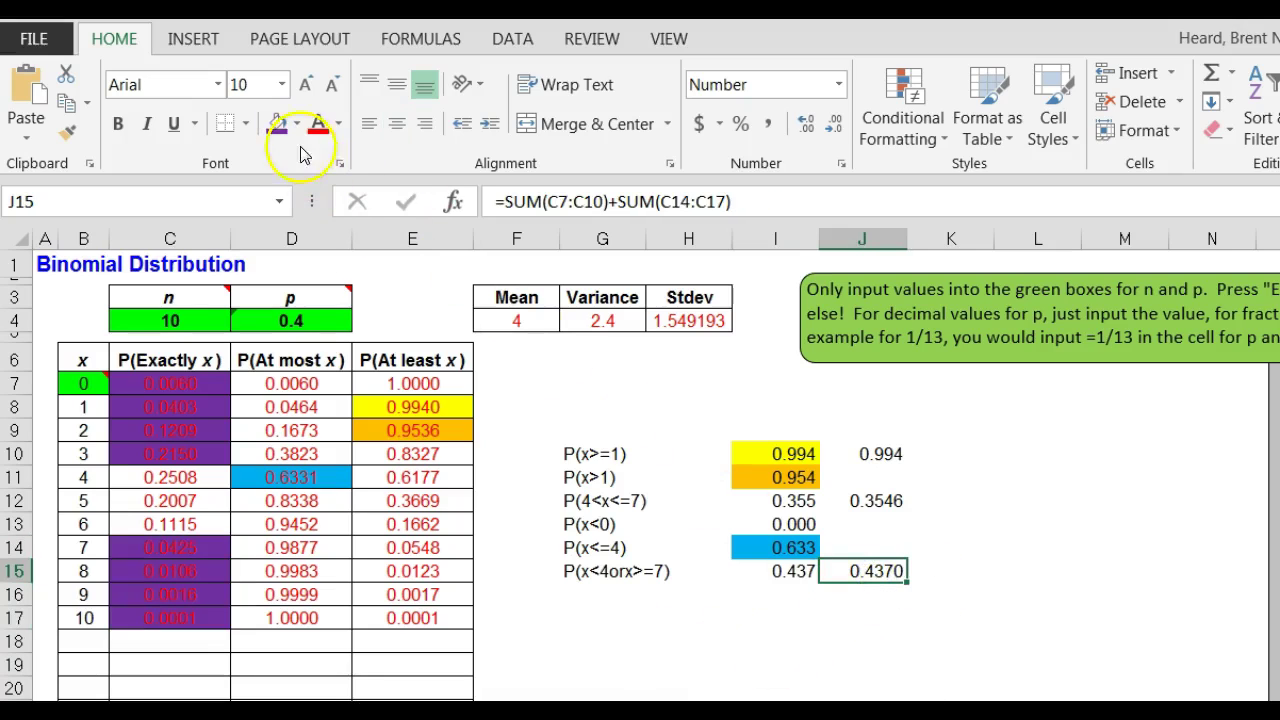
pyautogui.click(277, 124)
pyautogui.click(790, 675)
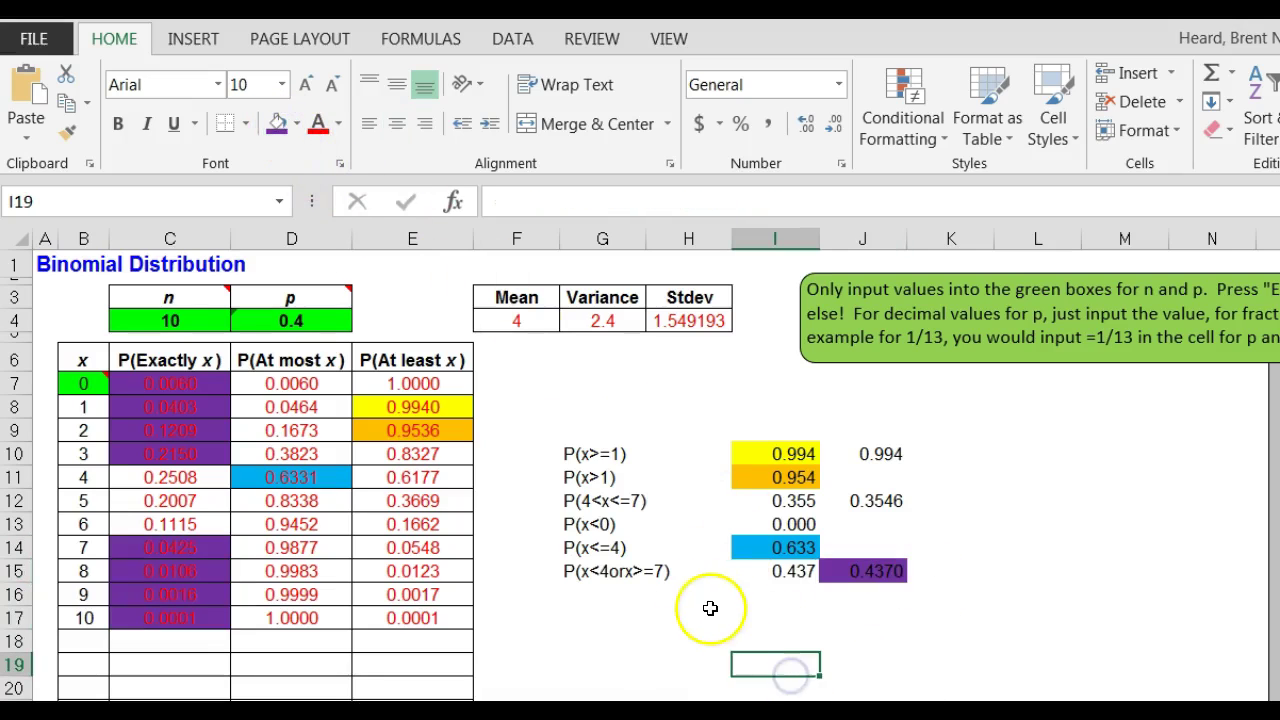